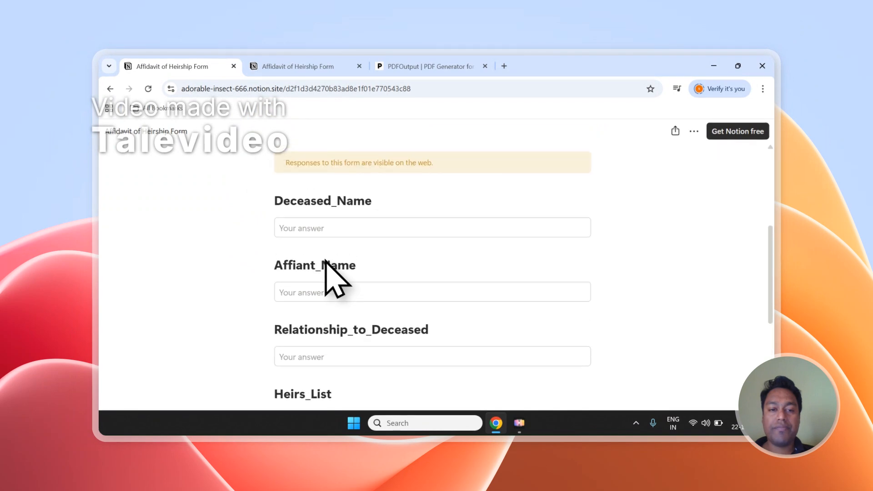
# Review the fields of the published Affidavit of Heirship form and its Entry-1 and Entry-2 records in the Notion responses table.
pyautogui.scroll(-1, 324, 254)
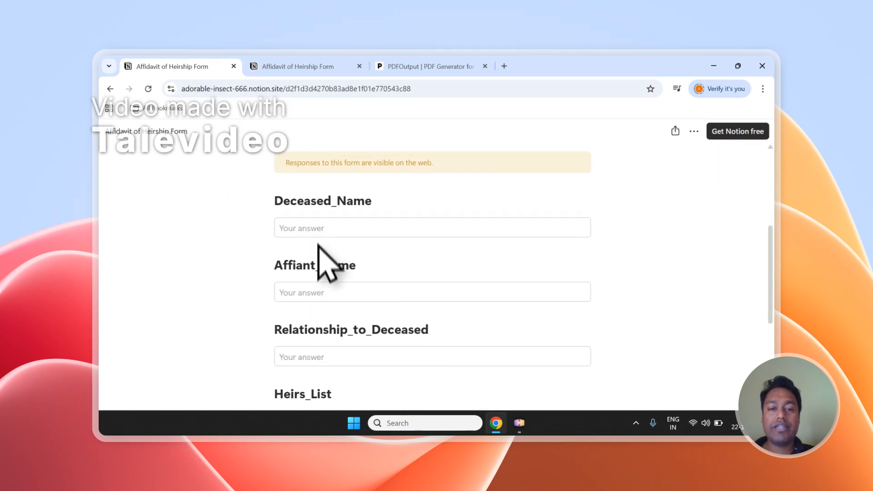
pyautogui.scroll(-3, 318, 255)
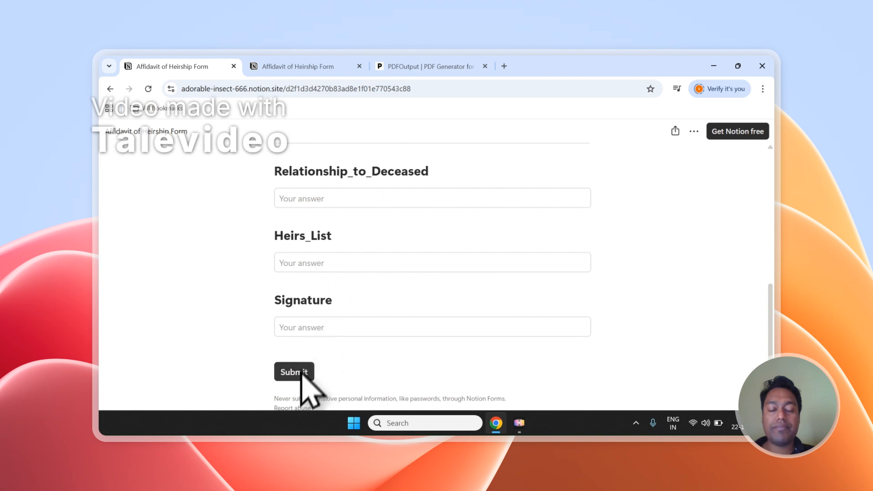
pyautogui.click(300, 66)
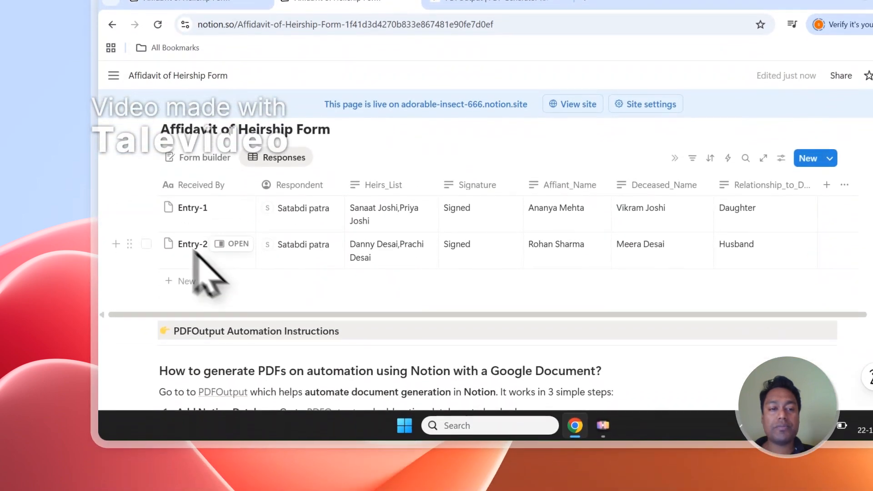
pyautogui.click(146, 207)
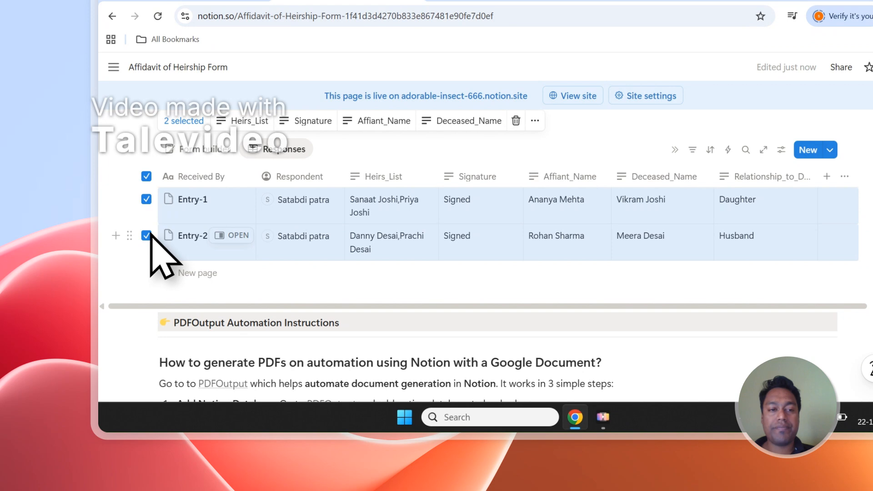
pyautogui.click(146, 176)
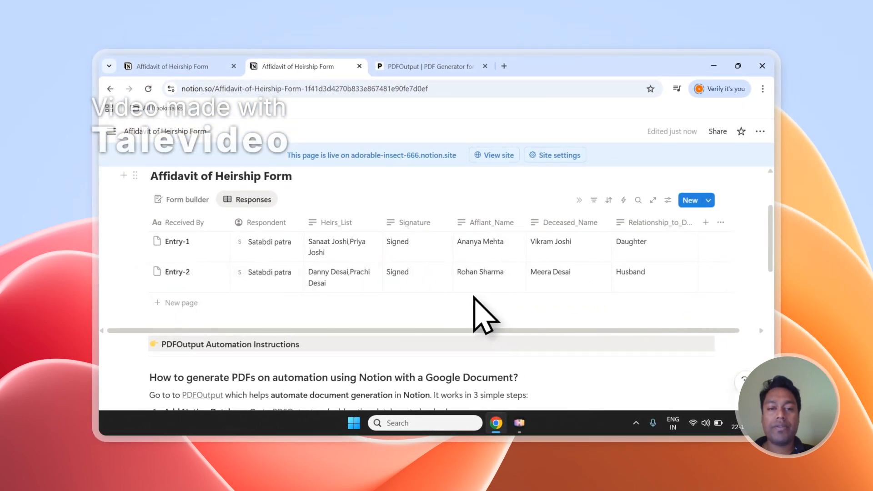
# Switch to the PDFOutput website and read its headline about generating PDFs from Google Docs using a Notion database.
pyautogui.click(400, 66)
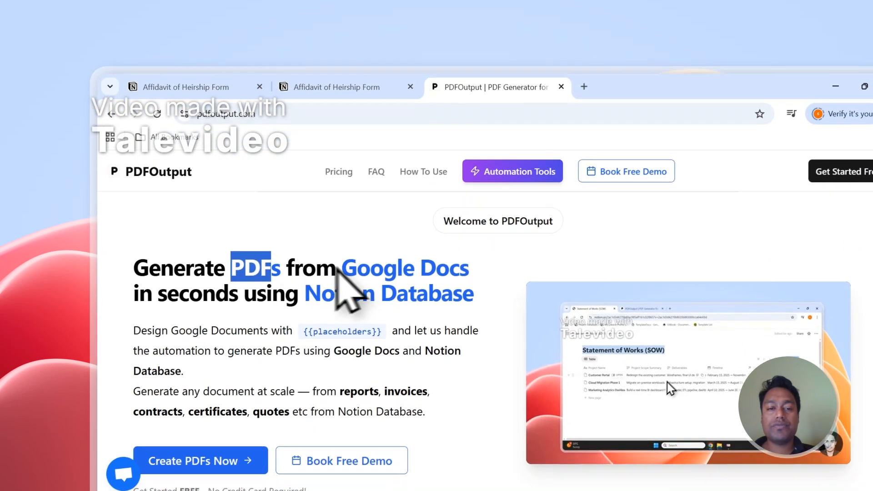
pyautogui.moveTo(341, 294); pyautogui.dragTo(468, 294)
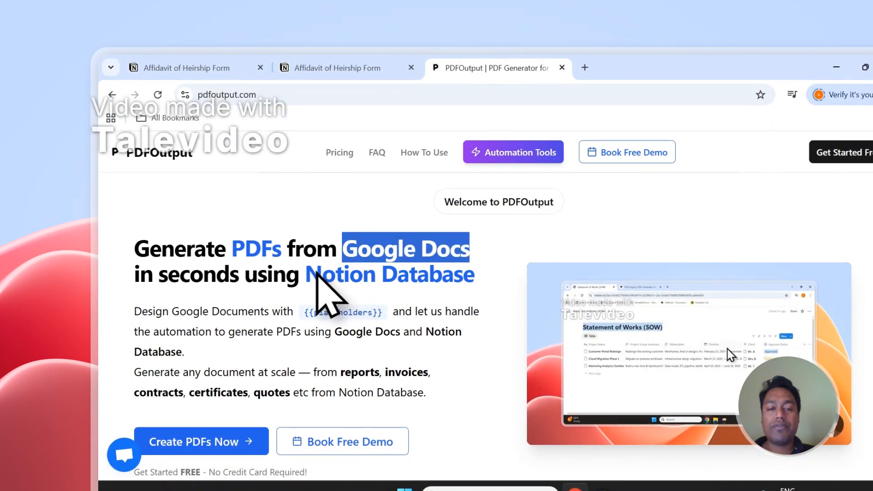
pyautogui.moveTo(317, 272); pyautogui.dragTo(429, 280)
# Return to the Notion responses table and point out Entry-1 and Entry-2 by selecting both rows, clearing the selection at the end.
pyautogui.click(332, 68)
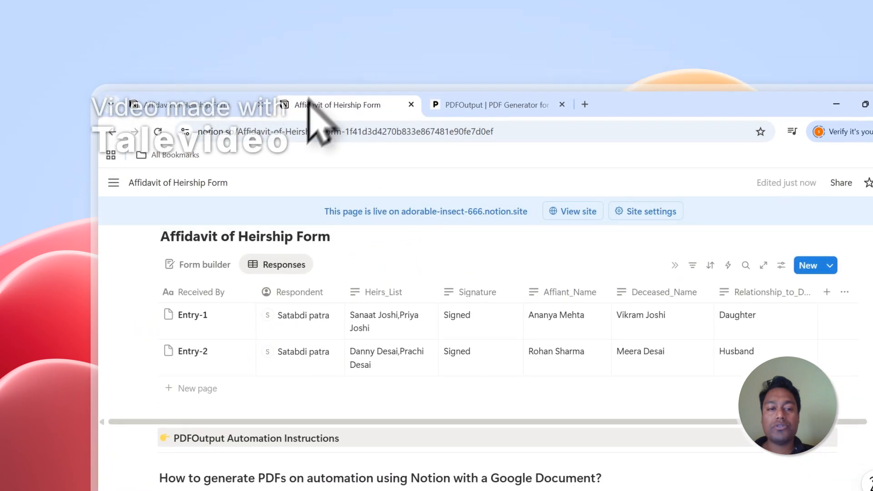
pyautogui.click(146, 275)
pyautogui.click(146, 313)
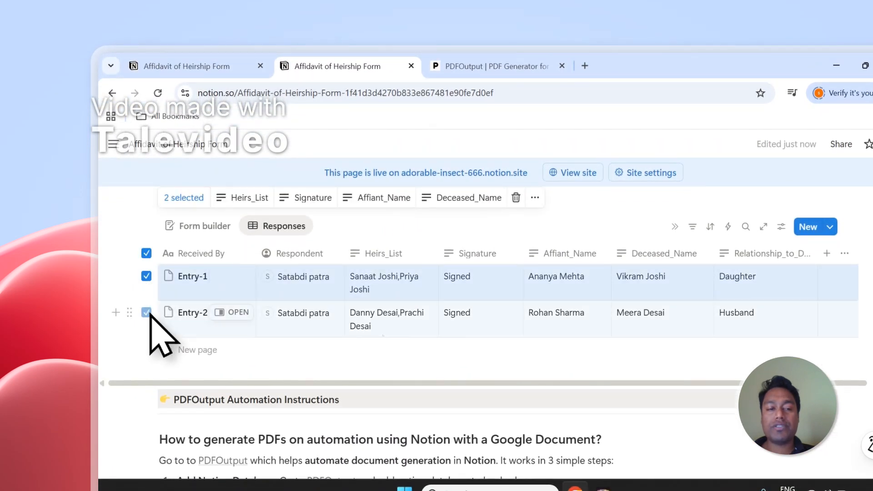
pyautogui.click(146, 255)
# Go back to the PDFOutput homepage and read which document types it can generate, from reports and invoices to contracts, certificates and quotes.
pyautogui.click(483, 65)
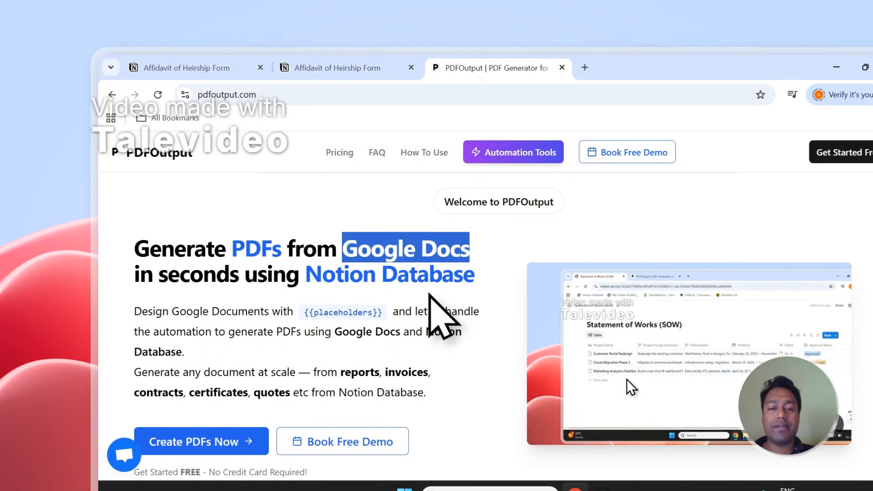
pyautogui.scroll(-3, 409, 305)
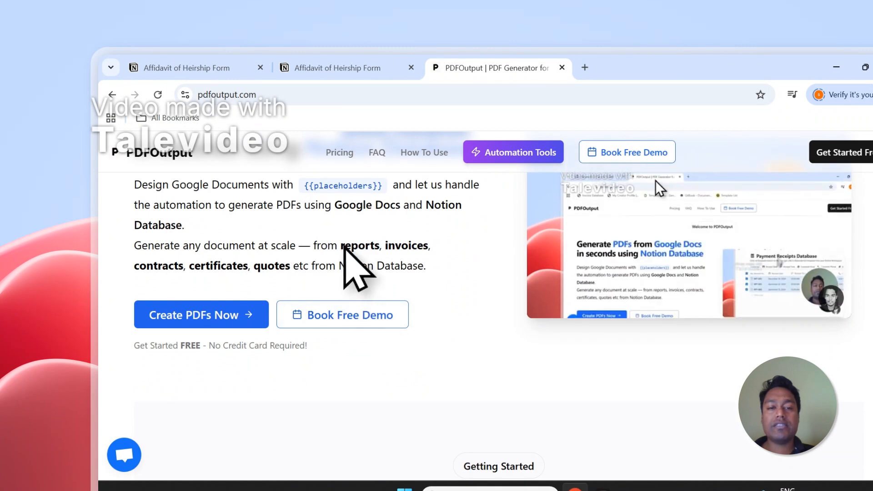
pyautogui.moveTo(341, 245); pyautogui.dragTo(380, 246)
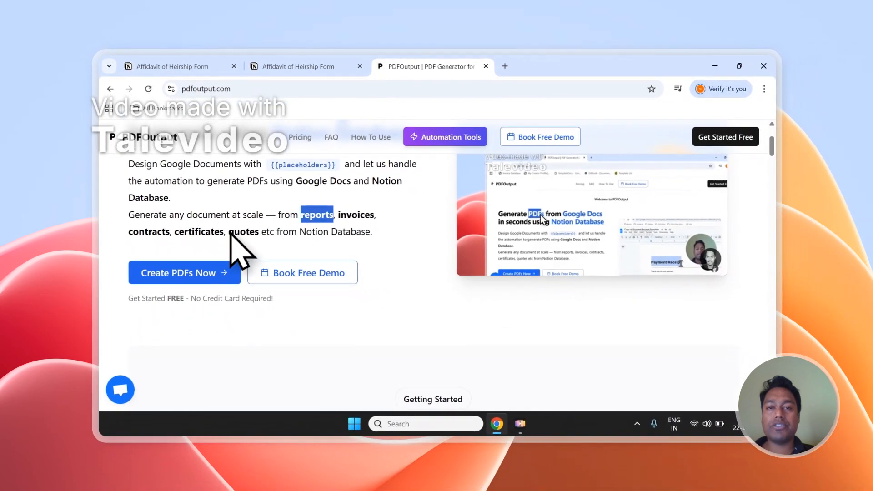
pyautogui.scroll(1, 285, 229)
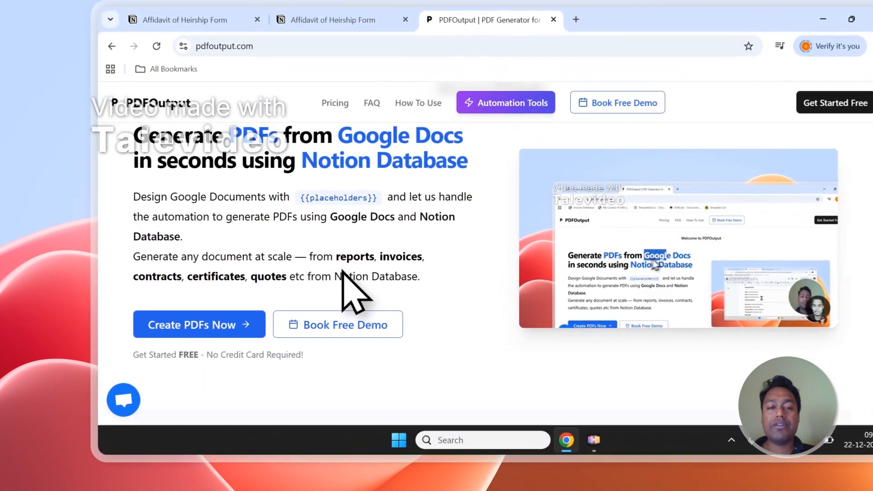
pyautogui.moveTo(300, 267); pyautogui.dragTo(301, 276)
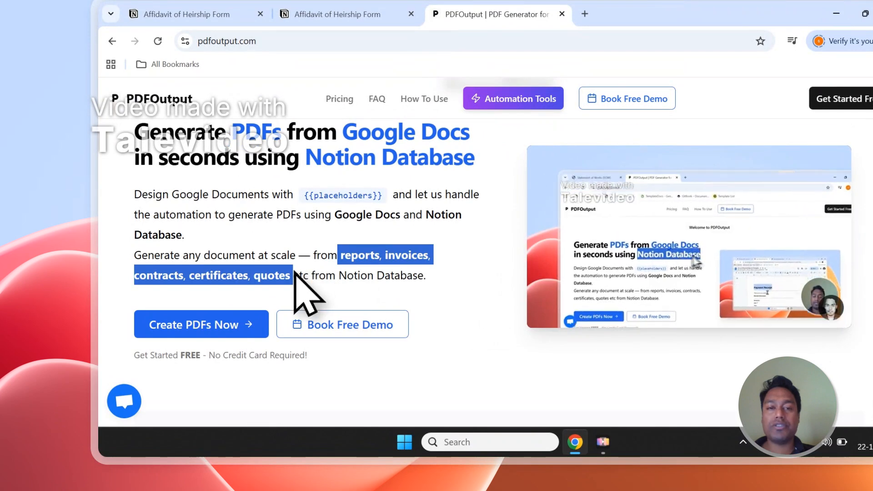
pyautogui.scroll(1, 368, 248)
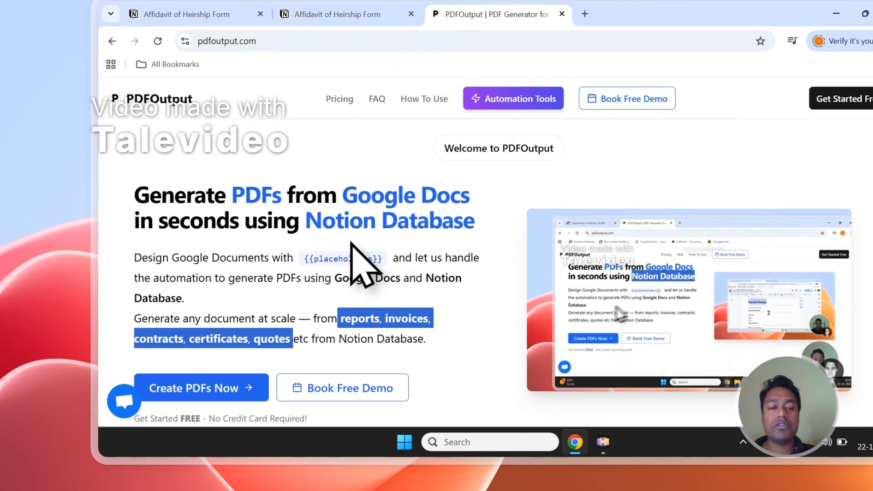
pyautogui.scroll(-1, 351, 262)
# Sign in to PDFOutput with the Google account and approve the requested account access.
pyautogui.click(220, 326)
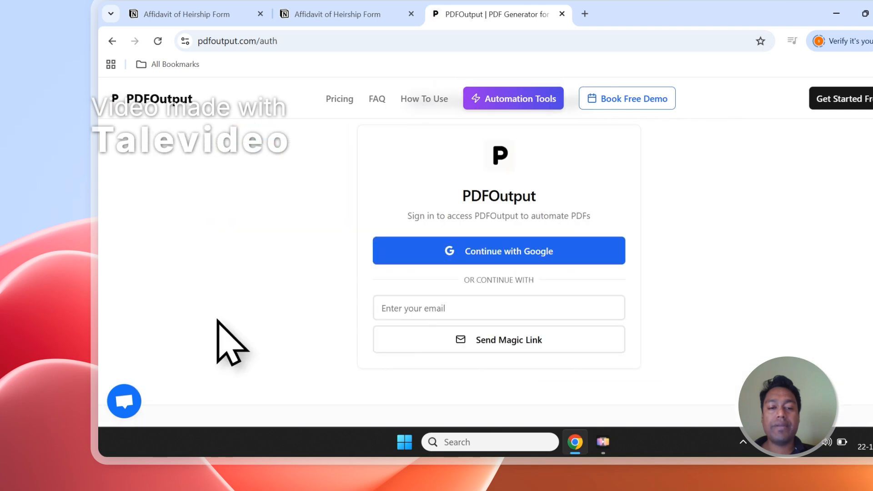
pyautogui.click(449, 248)
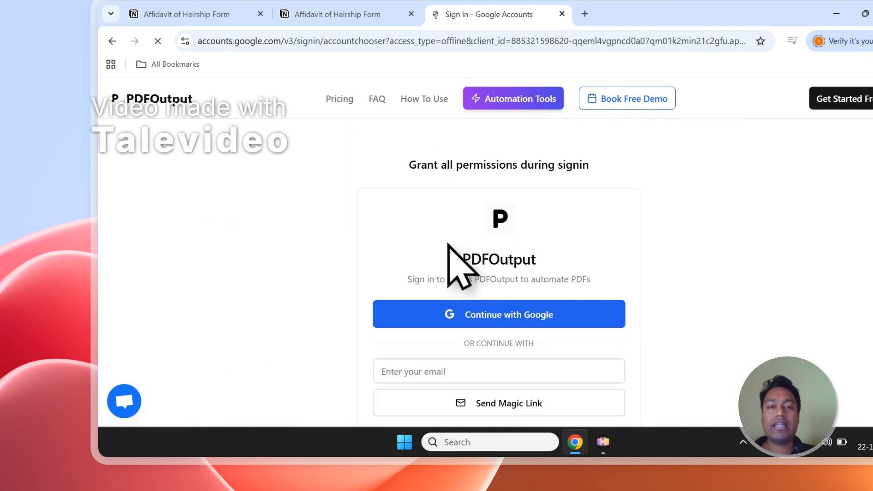
pyautogui.click(617, 293)
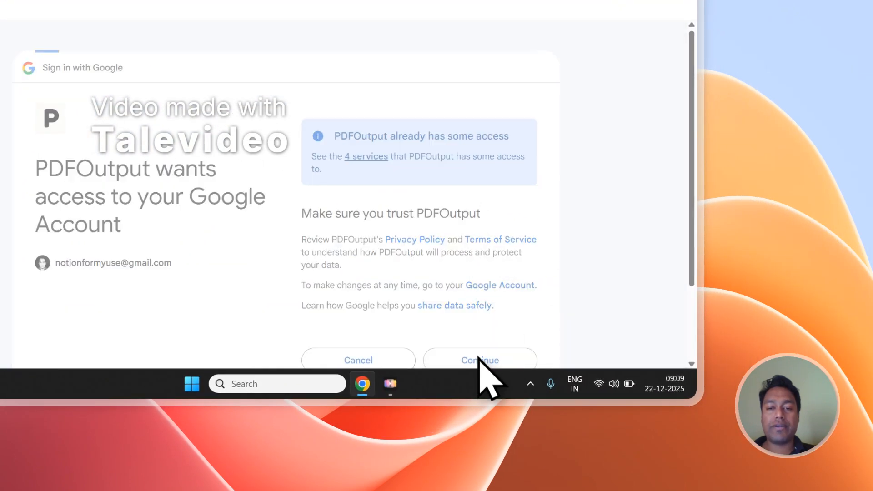
pyautogui.click(477, 360)
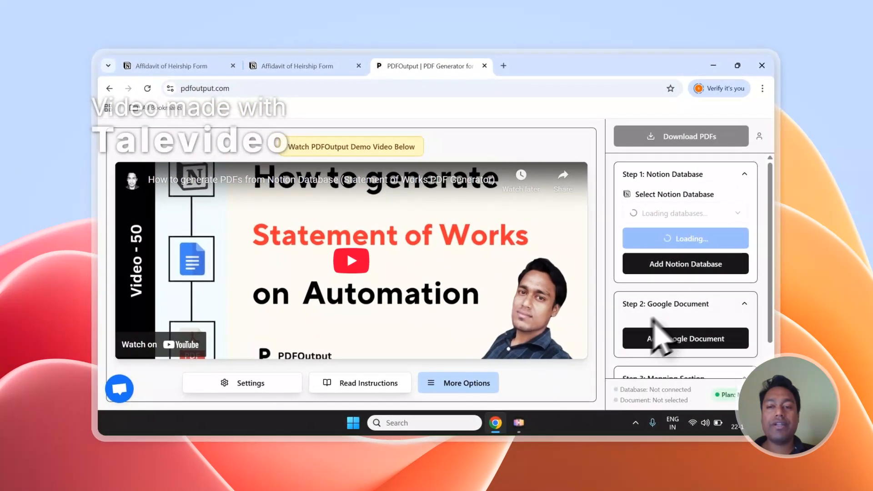
# Check the title of the Affidavit of Heirship Form page in Notion, ending back on the PDFOutput site.
pyautogui.click(288, 64)
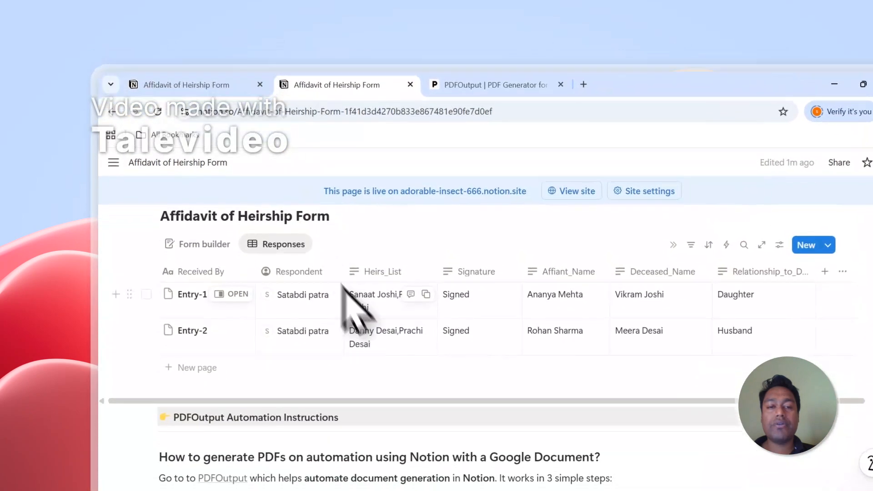
pyautogui.scroll(3, 346, 310)
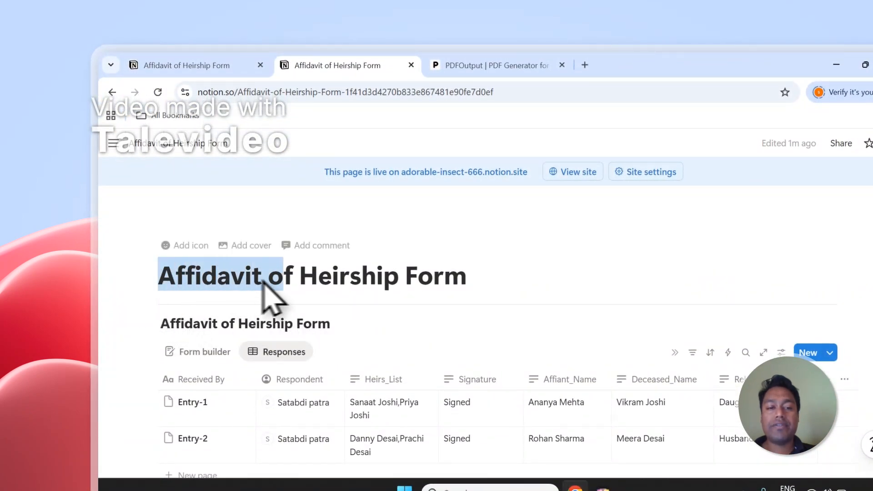
pyautogui.moveTo(262, 281); pyautogui.dragTo(364, 284)
pyautogui.click(491, 65)
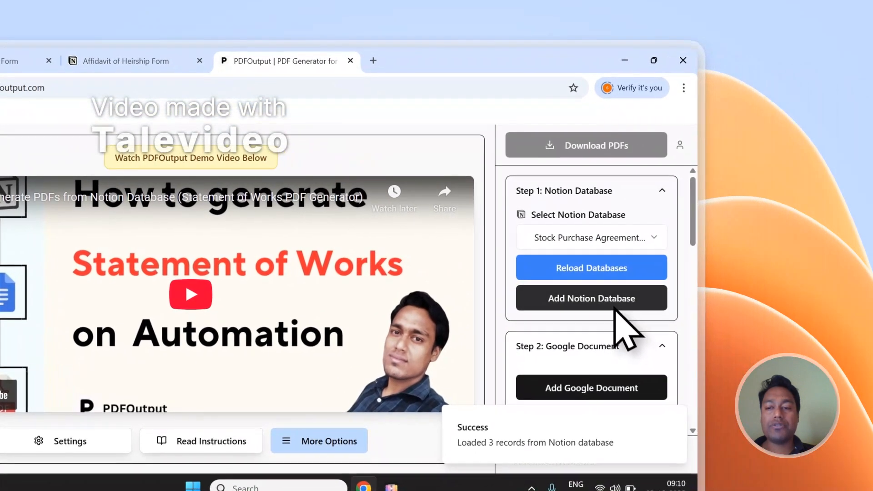
# Start adding a Notion database in PDFOutput, copy the page title "Affidavit of Heirship Form" from Notion, and return to the connection request.
pyautogui.click(614, 308)
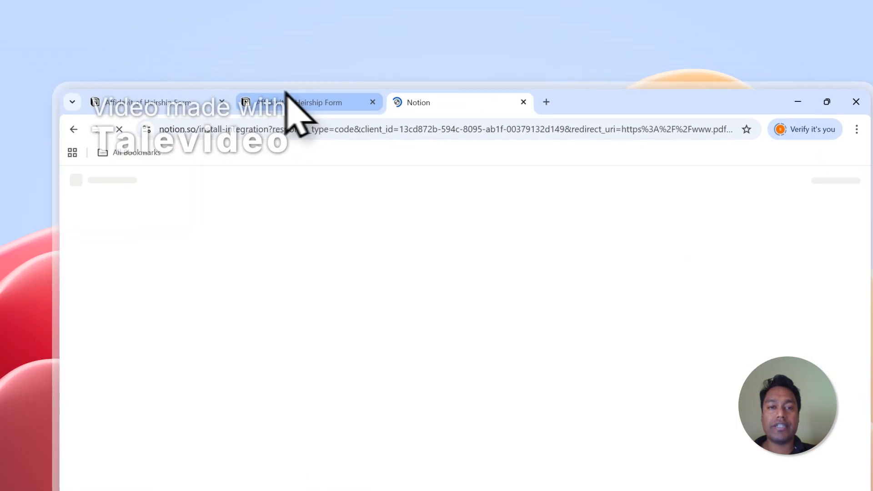
pyautogui.click(122, 60)
pyautogui.click(400, 281)
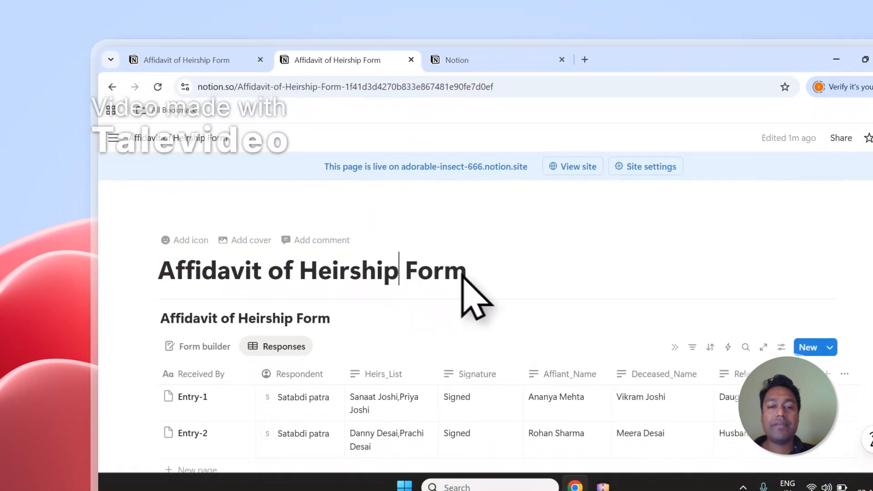
pyautogui.moveTo(464, 280); pyautogui.dragTo(412, 278)
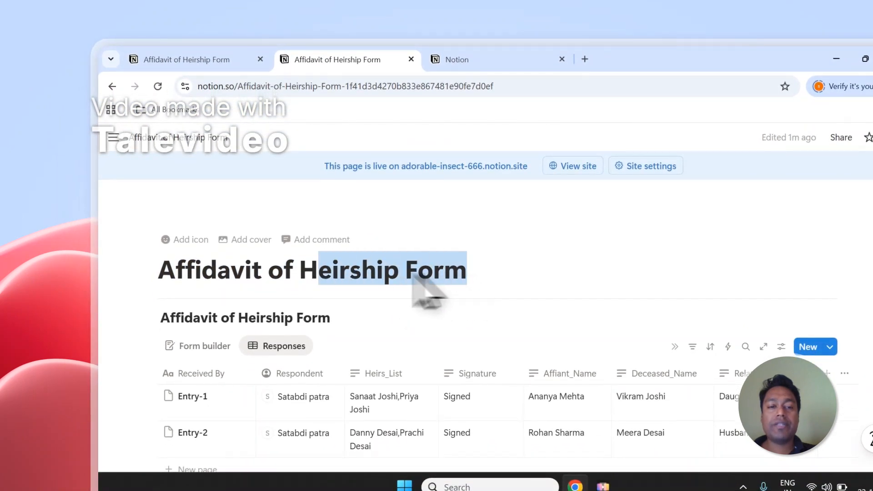
pyautogui.rightClick(195, 272)
pyautogui.click(222, 229)
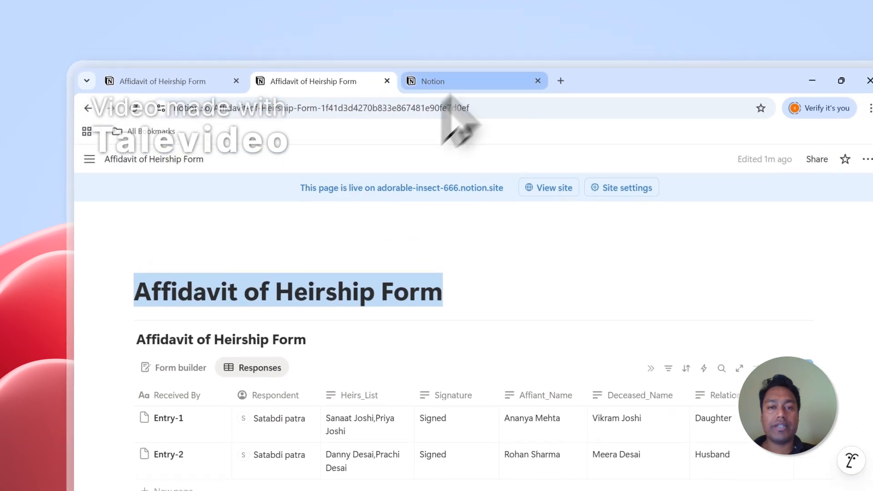
pyautogui.click(457, 59)
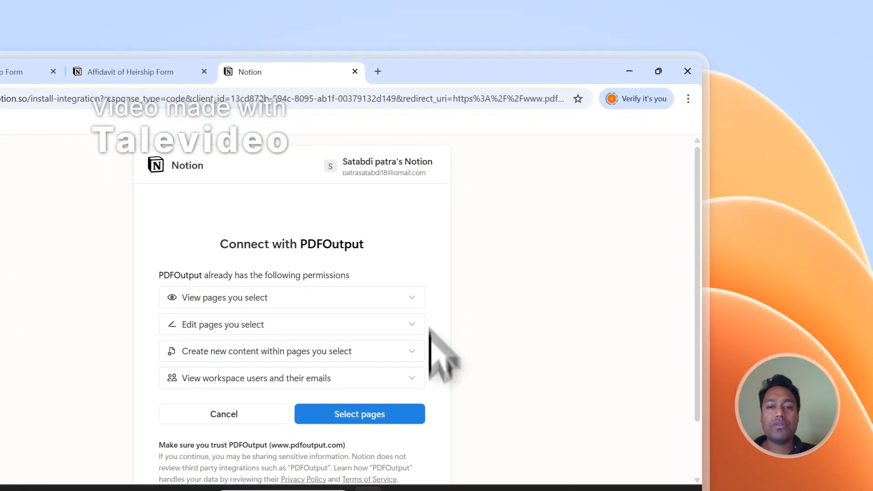
# Search the Notion pages for "Affidavit of Heirship Form", select the top-level page and grant PDFOutput access to it.
pyautogui.click(357, 414)
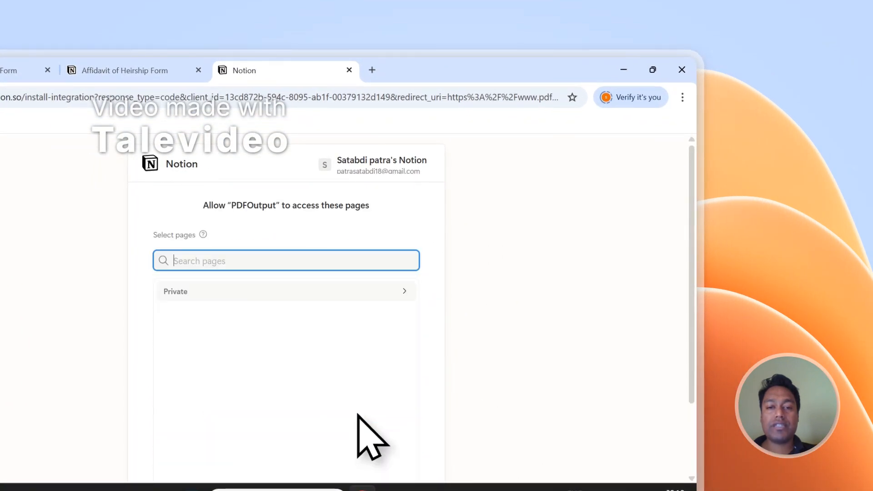
pyautogui.rightClick(180, 258)
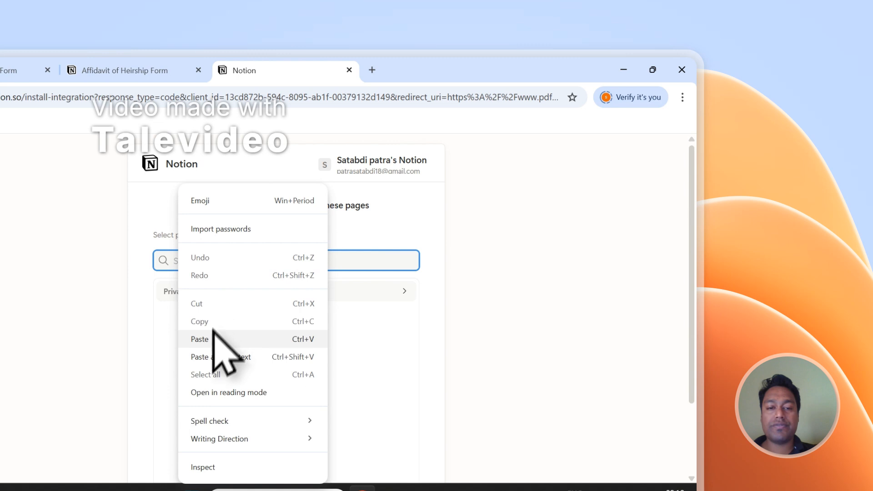
pyautogui.click(216, 339)
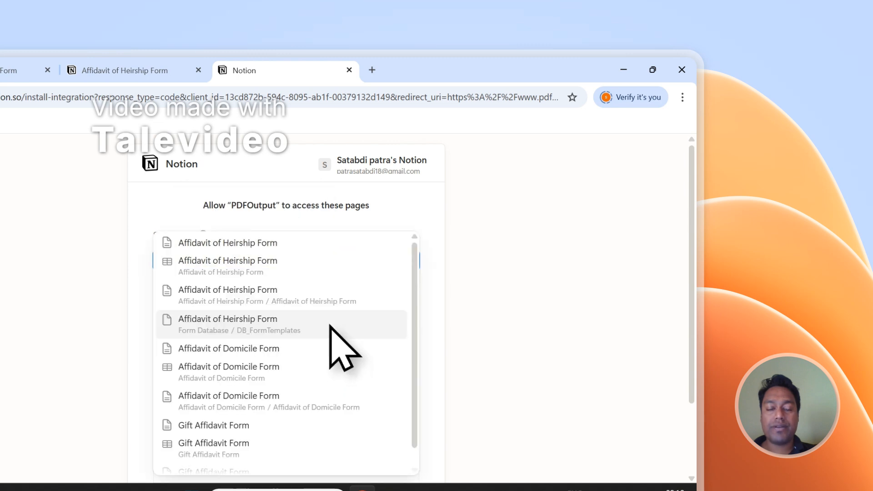
pyautogui.click(227, 245)
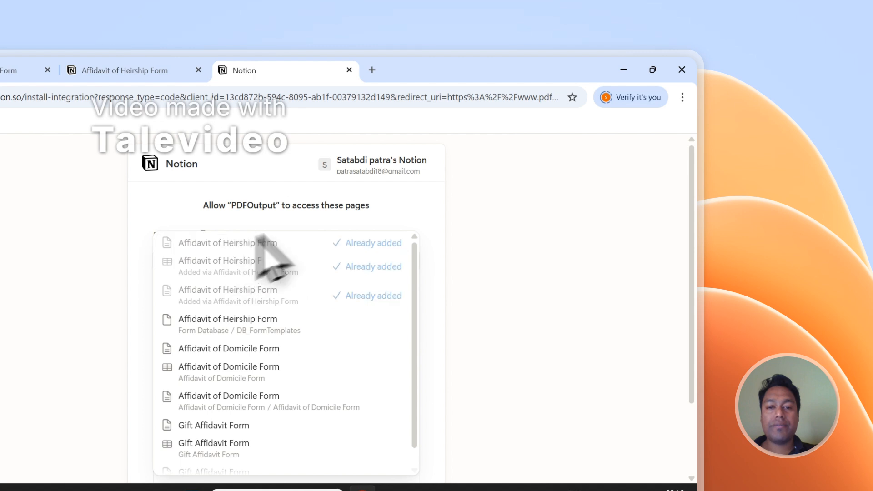
pyautogui.click(329, 219)
pyautogui.scroll(-3, 329, 218)
pyautogui.click(376, 435)
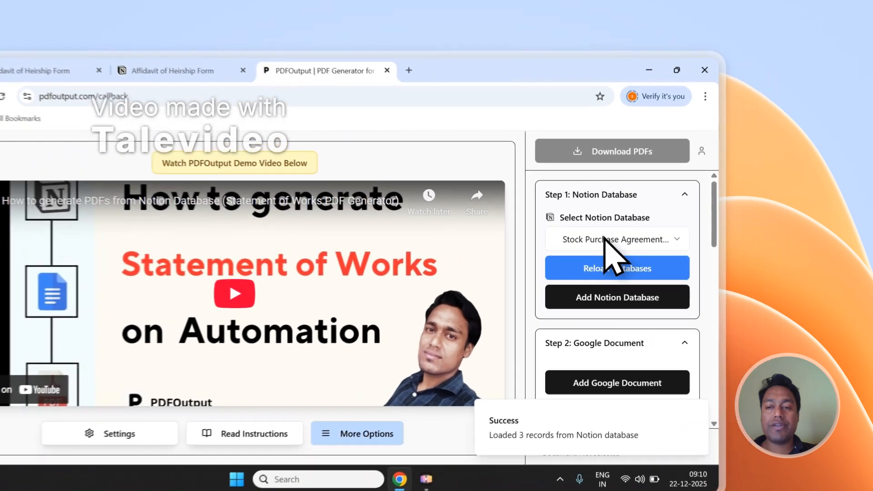
# Check the Notion databases available in PDFOutput and reload the database list.
pyautogui.click(674, 213)
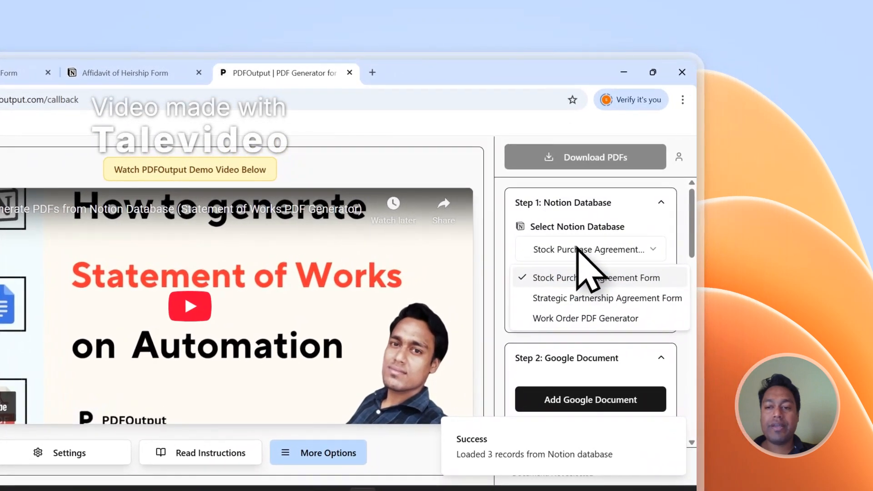
pyautogui.click(582, 259)
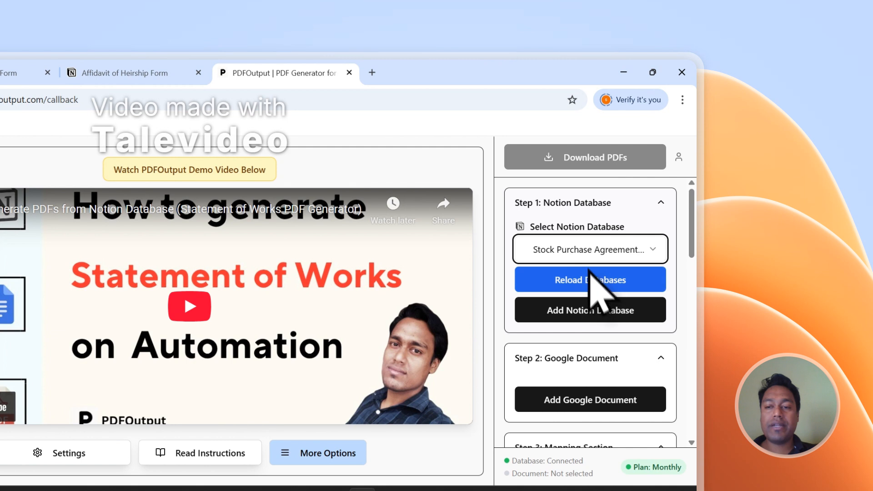
pyautogui.click(586, 286)
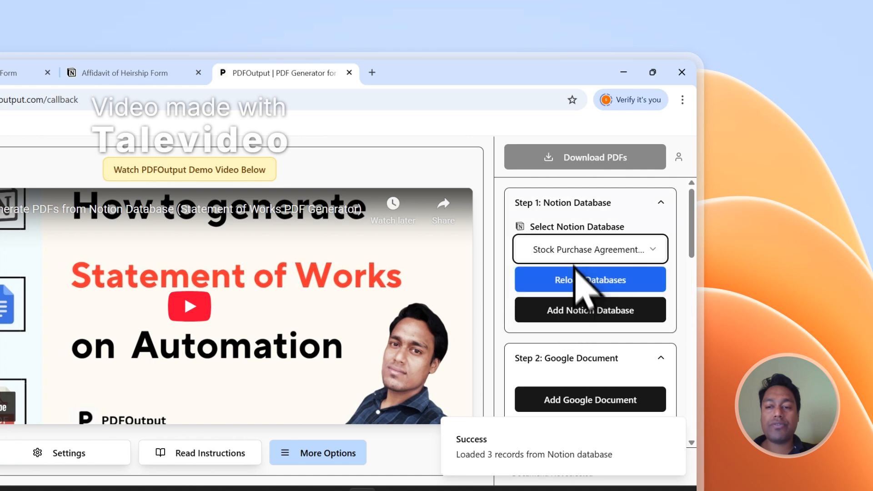
# Select the Affidavit of Heirship Form database in Step 1 and review its properties in the mapping section.
pyautogui.click(575, 278)
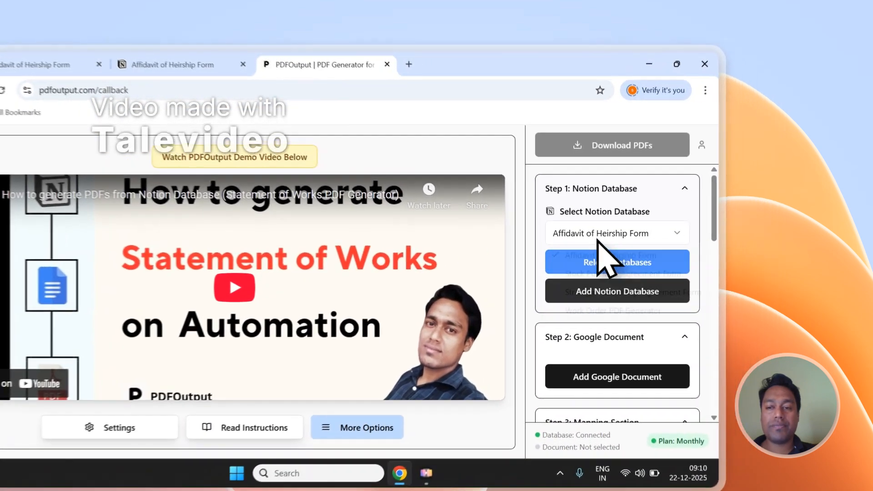
pyautogui.click(670, 216)
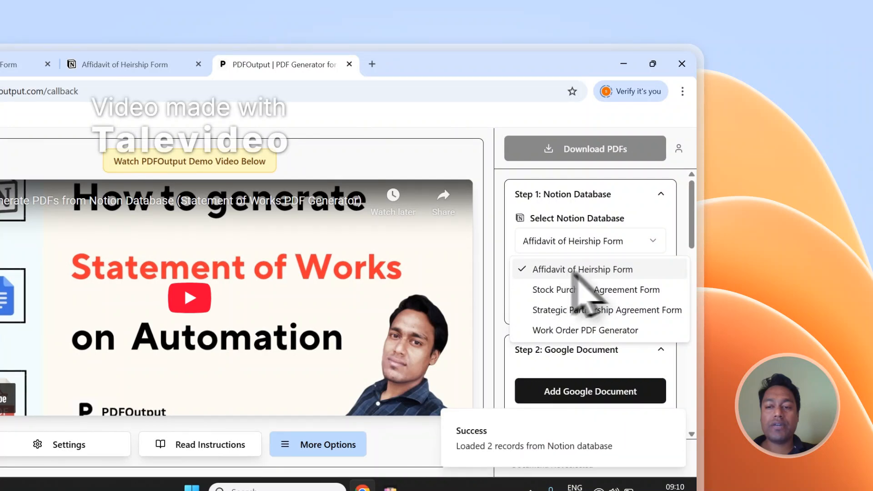
pyautogui.scroll(-10, 682, 246)
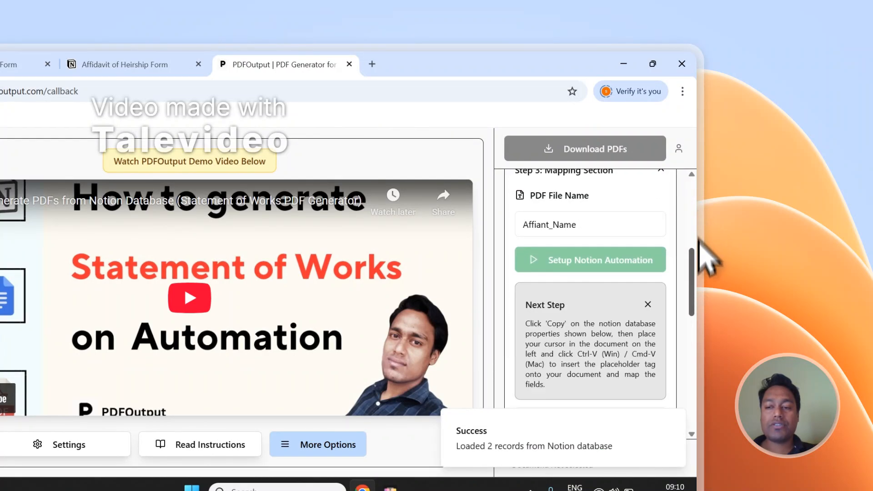
pyautogui.scroll(1, 639, 246)
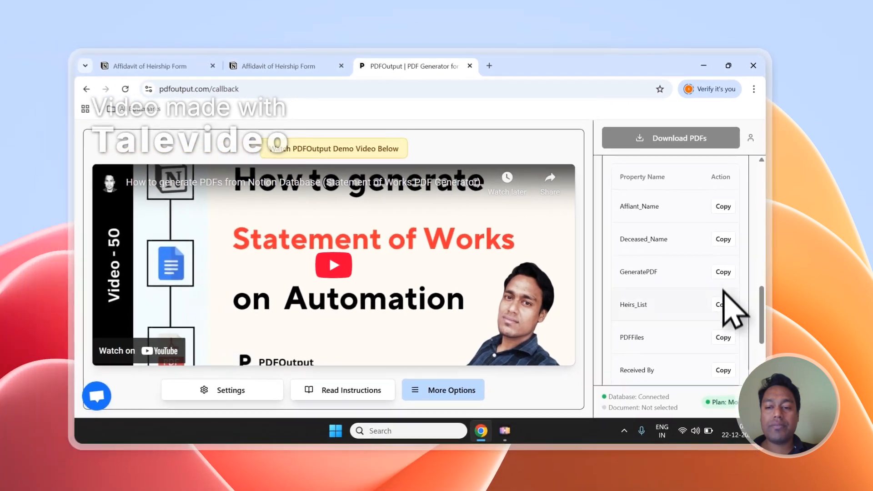
pyautogui.scroll(-3, 648, 318)
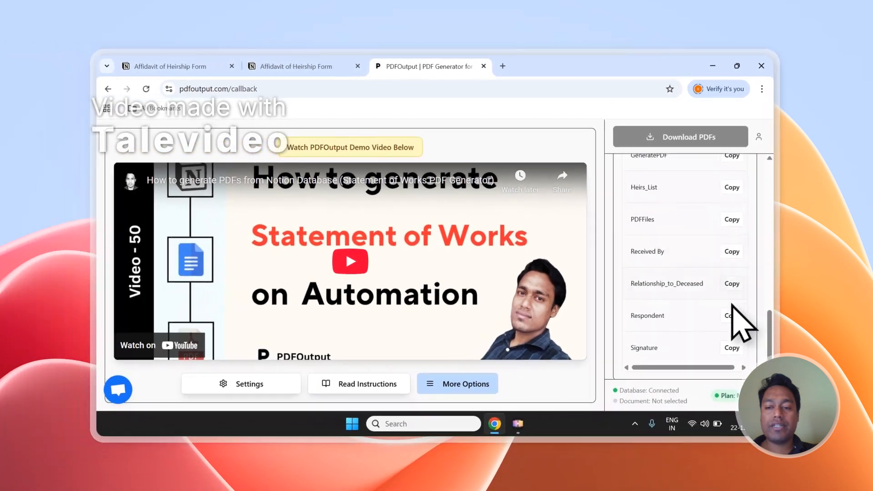
pyautogui.scroll(5, 740, 293)
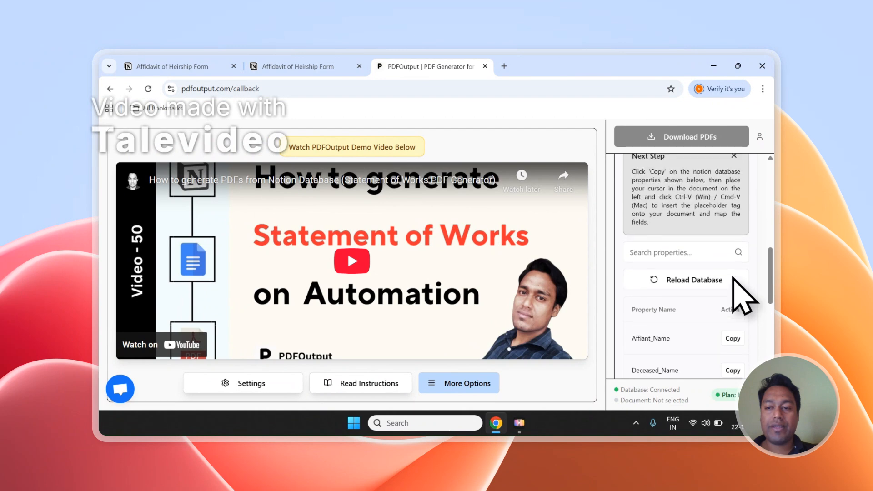
pyautogui.scroll(6, 684, 255)
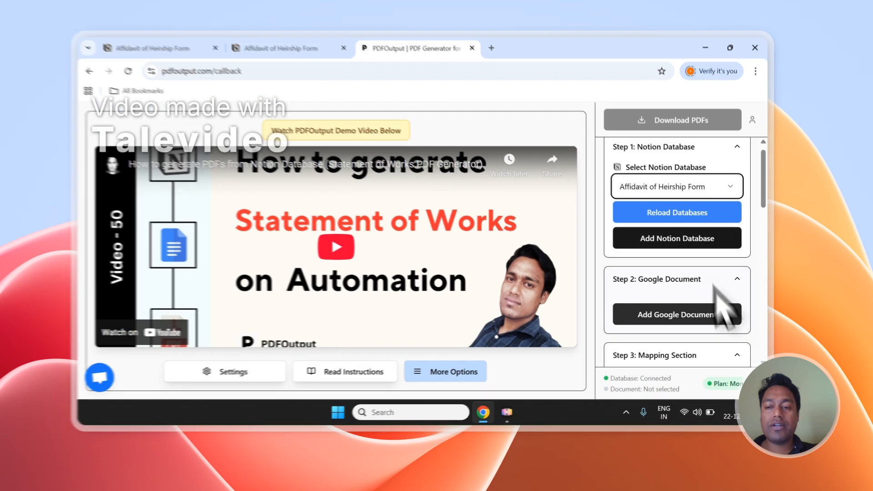
pyautogui.click(700, 330)
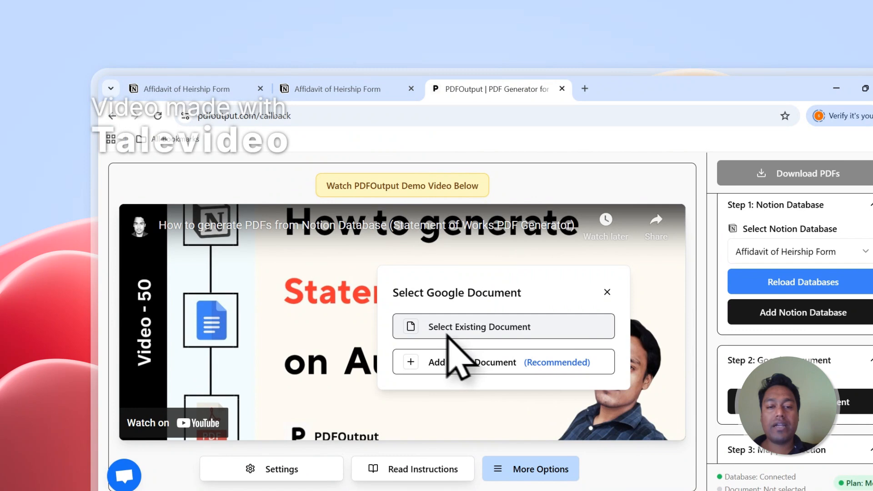
pyautogui.click(448, 334)
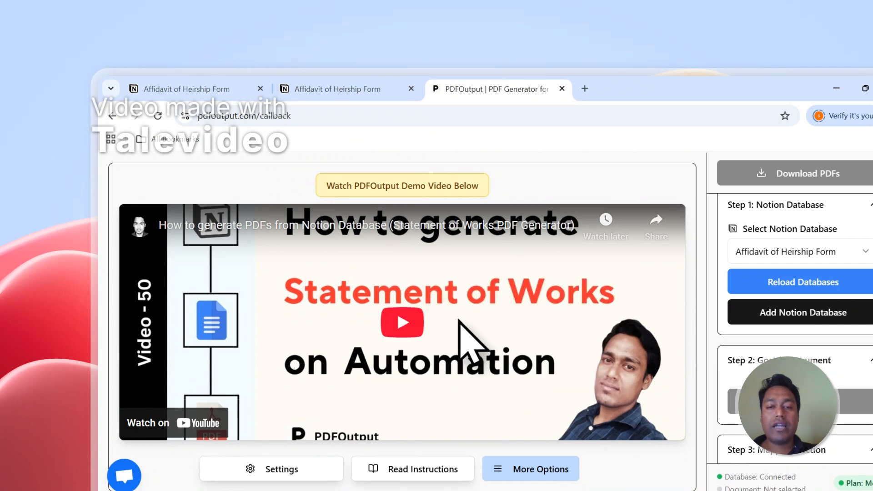
pyautogui.click(361, 237)
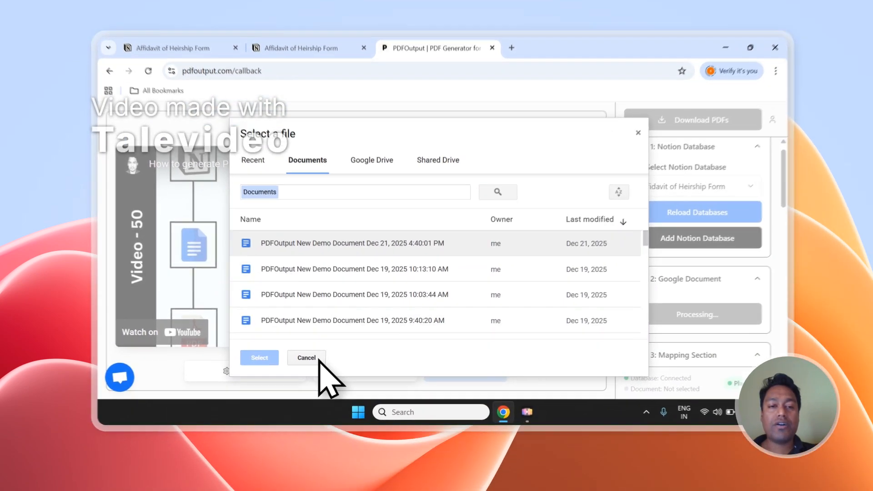
pyautogui.click(305, 370)
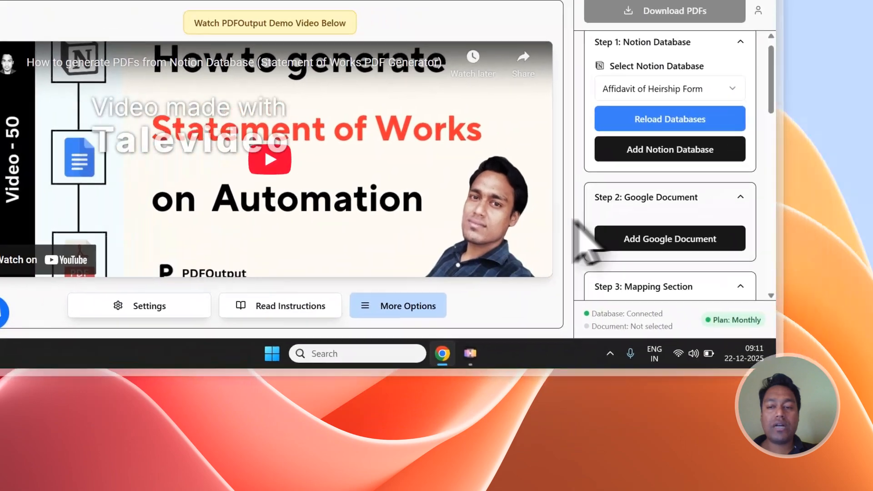
# Add the recommended demo document as the Google document and delete its introductory text above the Placeholders heading.
pyautogui.click(599, 237)
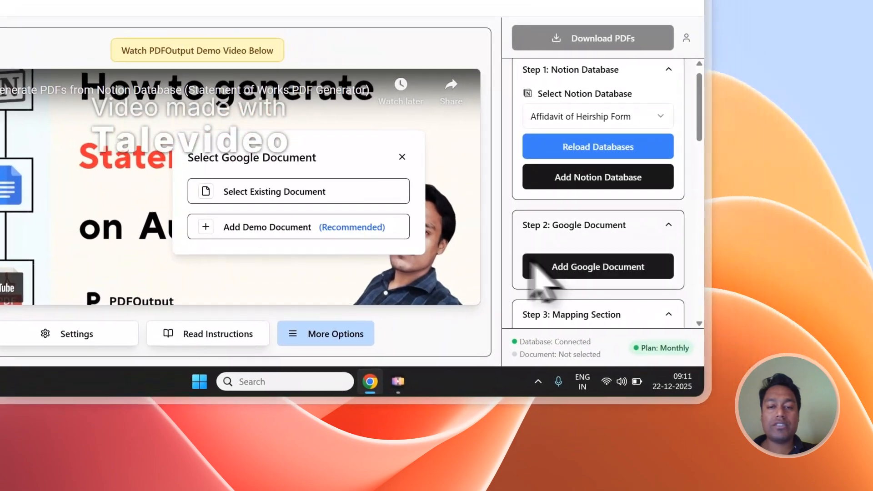
pyautogui.click(320, 200)
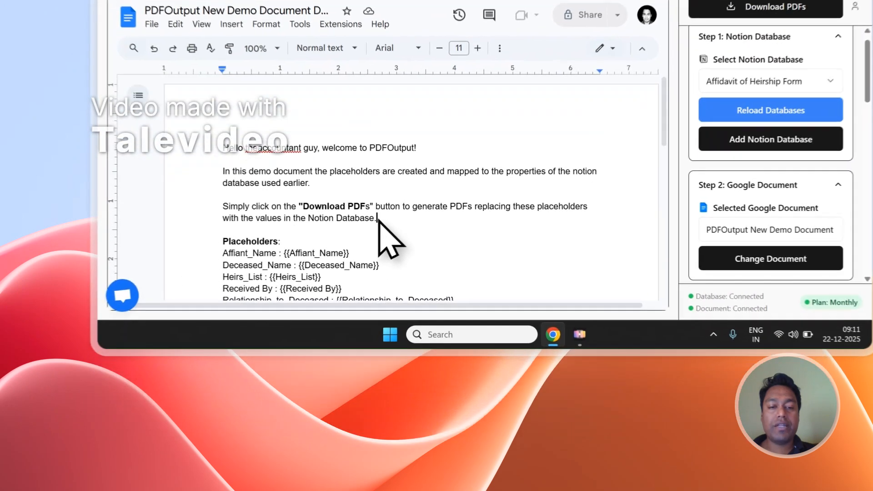
pyautogui.moveTo(342, 321); pyautogui.dragTo(205, 254)
pyautogui.press('BackSpace')
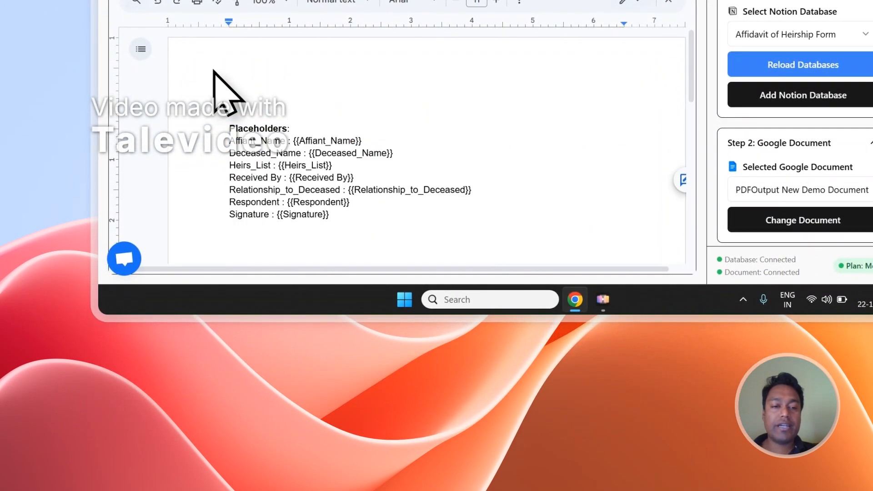
pyautogui.press('BackSpace')
pyautogui.press('BackSpace')
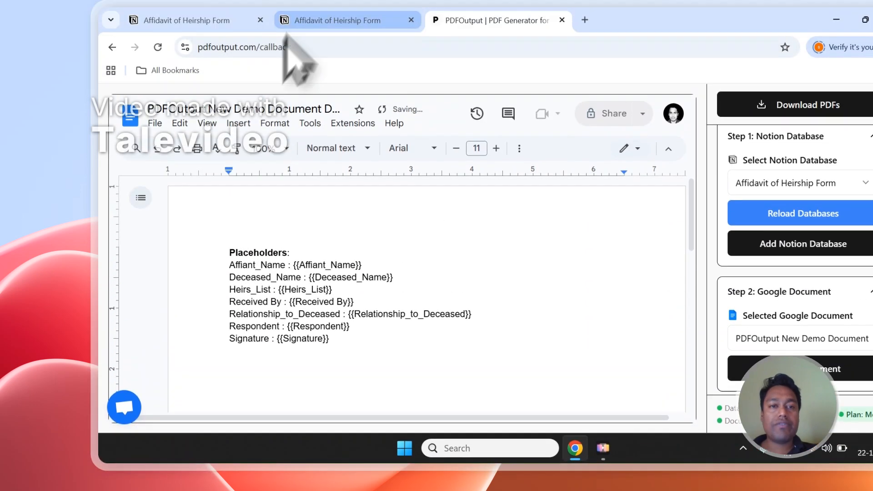
# Compare the {{Heirs_List}} placeholder in the document with the Heirs_List column of the Notion responses, ending back on PDFOutput.
pyautogui.click(298, 58)
pyautogui.scroll(-3, 273, 296)
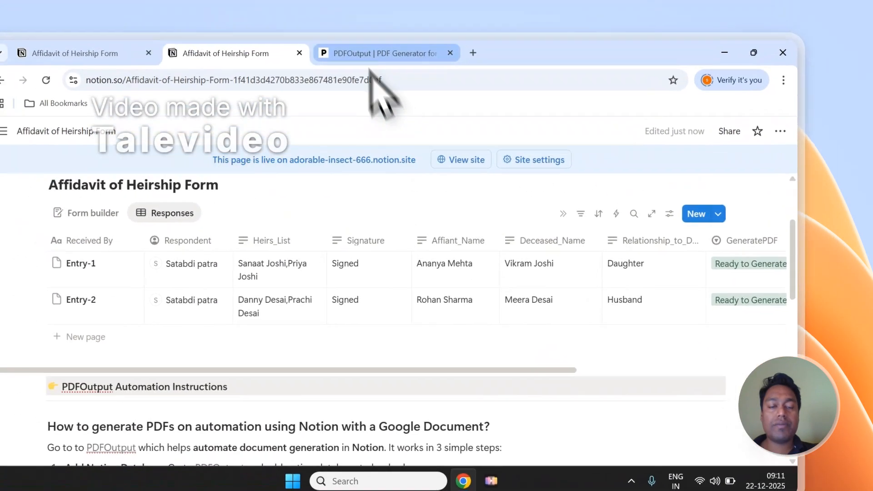
pyautogui.click(375, 54)
pyautogui.moveTo(361, 276); pyautogui.dragTo(241, 275)
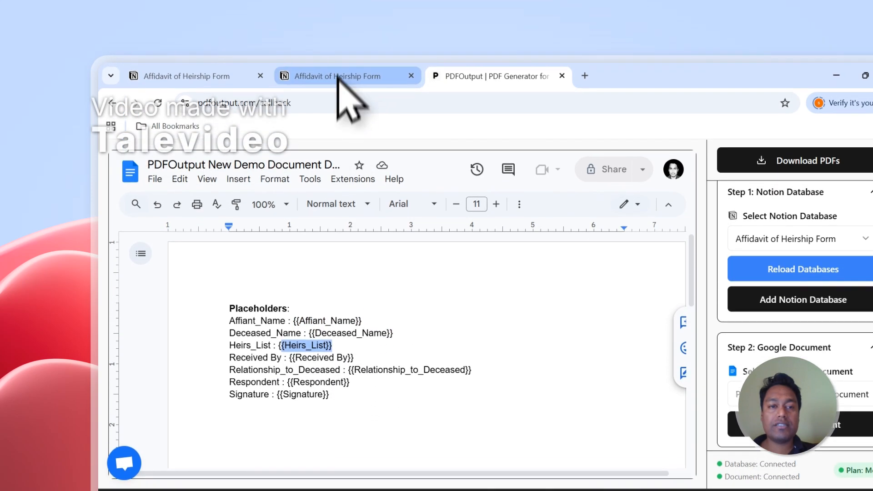
pyautogui.click(336, 18)
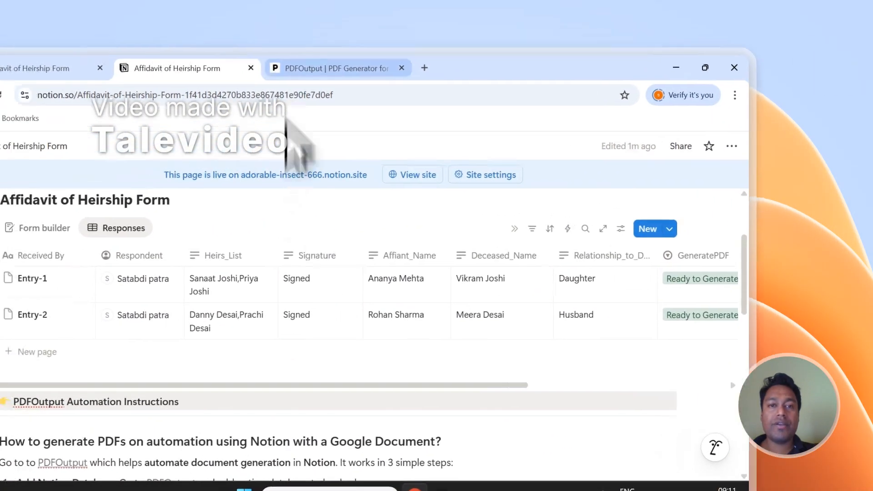
pyautogui.click(281, 53)
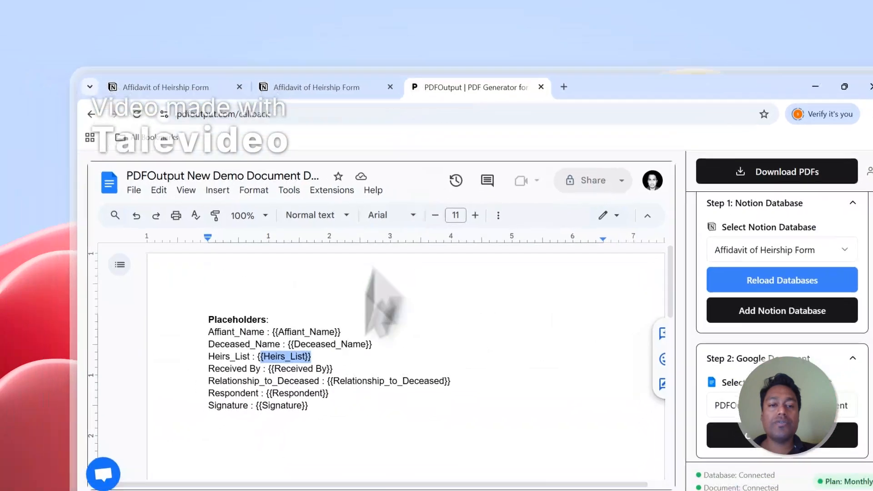
# Compare the {{Deceased_Name}} placeholder in the document with the Deceased_Name column of the Notion responses, ending back on PDFOutput.
pyautogui.moveTo(362, 299); pyautogui.dragTo(339, 300)
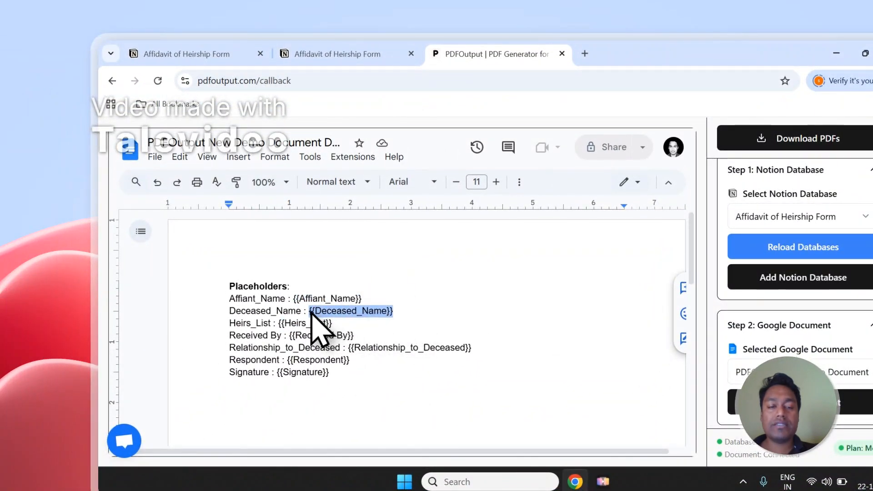
pyautogui.click(337, 54)
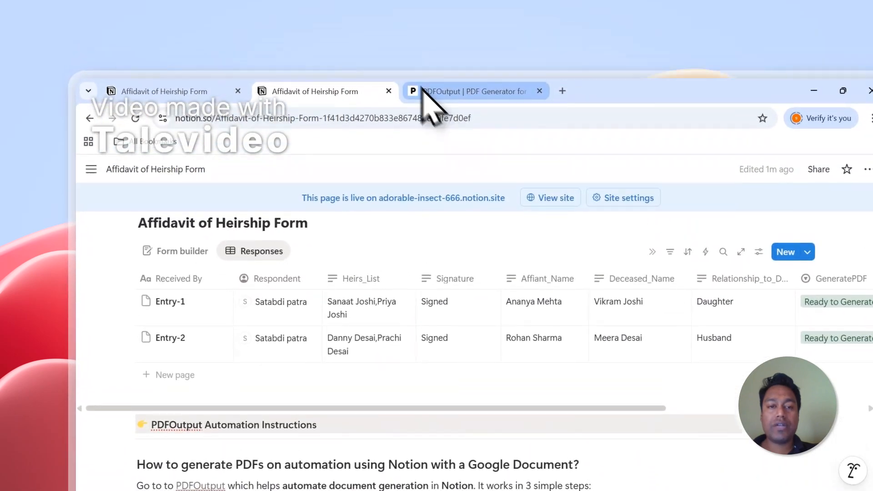
pyautogui.click(428, 50)
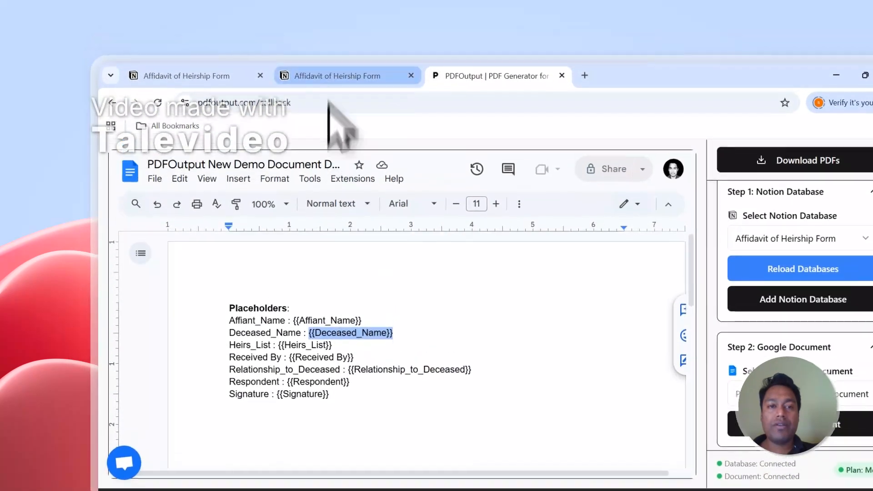
pyautogui.click(334, 76)
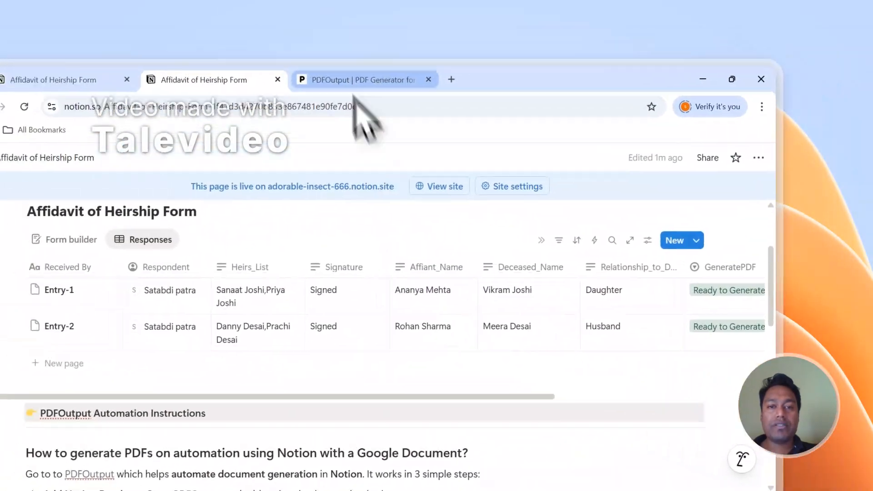
pyautogui.click(354, 82)
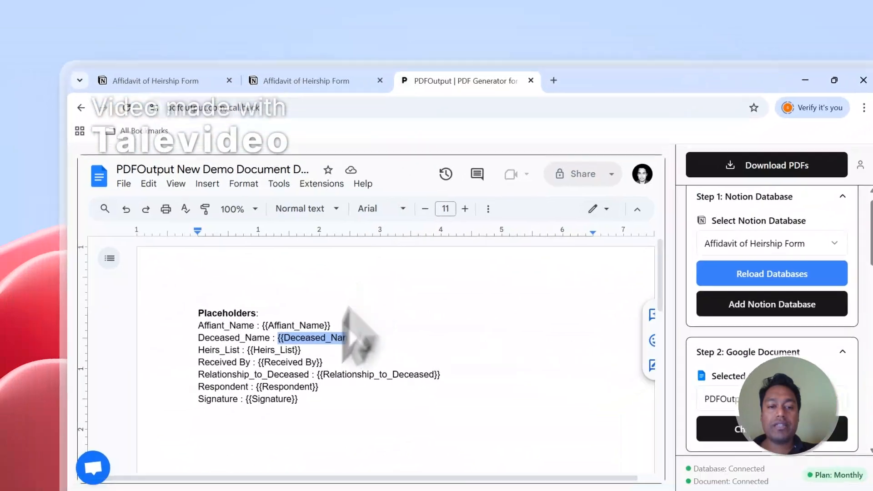
pyautogui.click(222, 81)
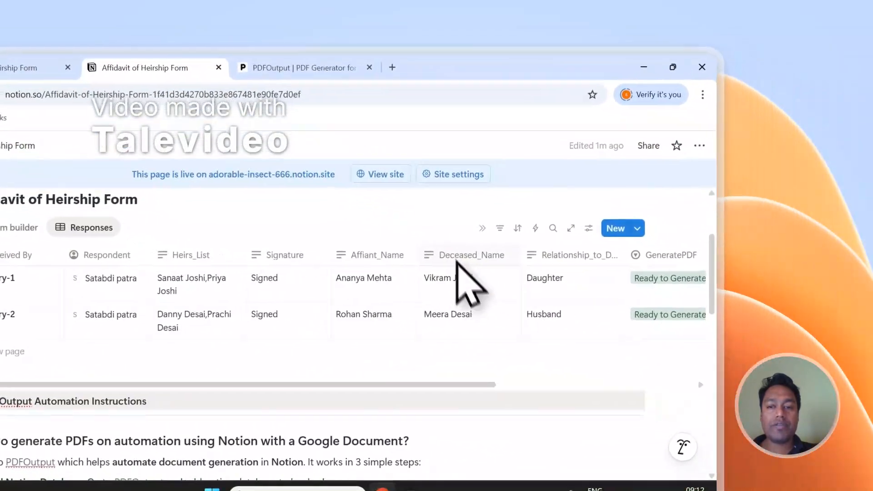
pyautogui.click(452, 99)
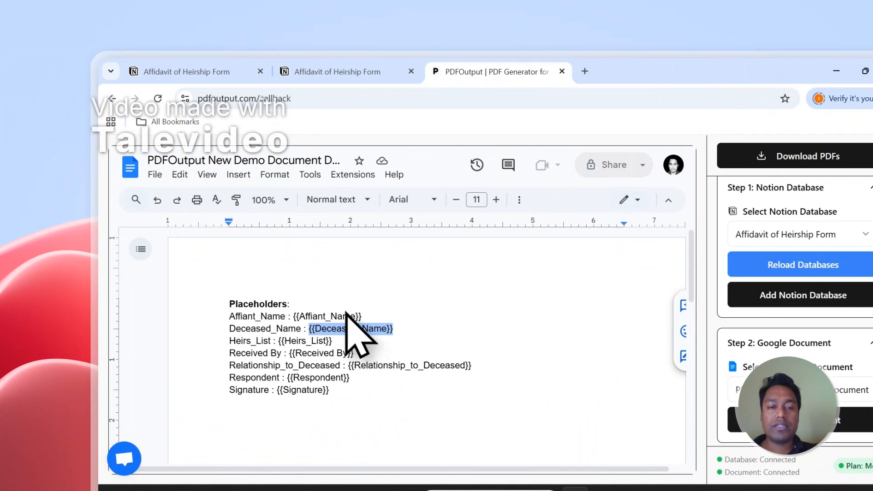
pyautogui.click(354, 71)
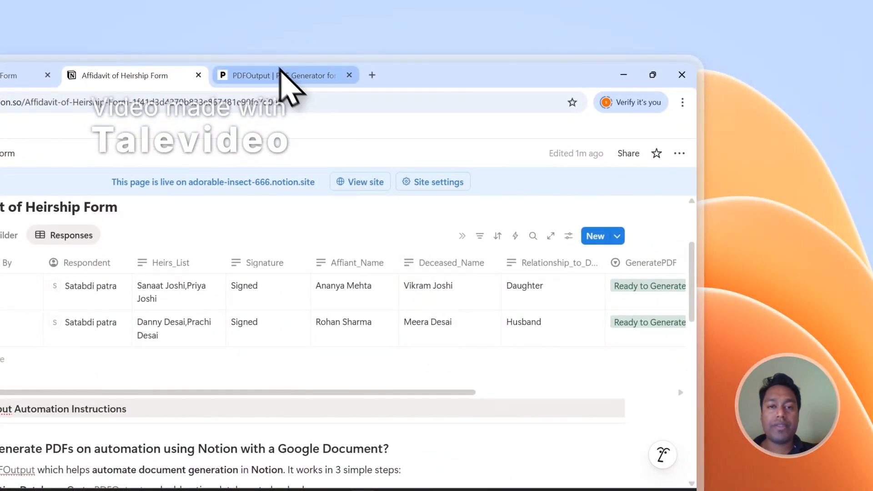
pyautogui.click(283, 76)
# Copy the Heirs_List property's placeholder tag and add the line "Heirs - {{Heirs_List}}" below the placeholder list in the document.
pyautogui.scroll(-5, 591, 339)
pyautogui.scroll(-8, 592, 345)
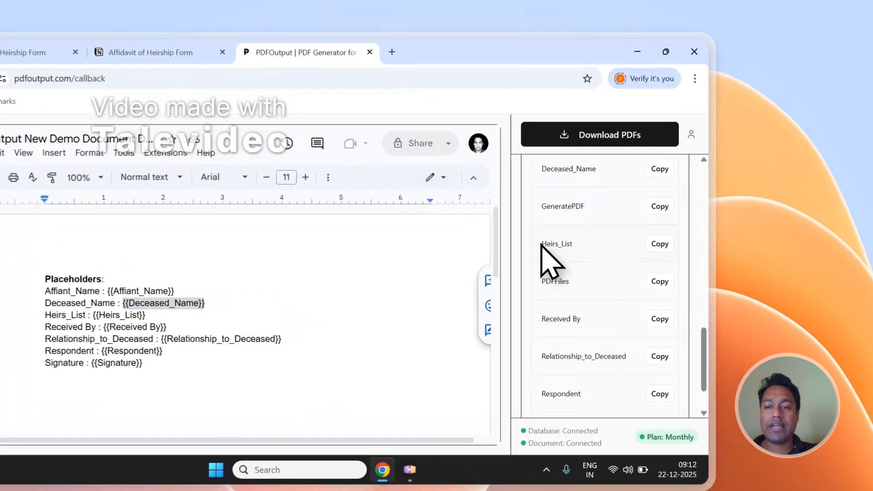
pyautogui.doubleClick(644, 230)
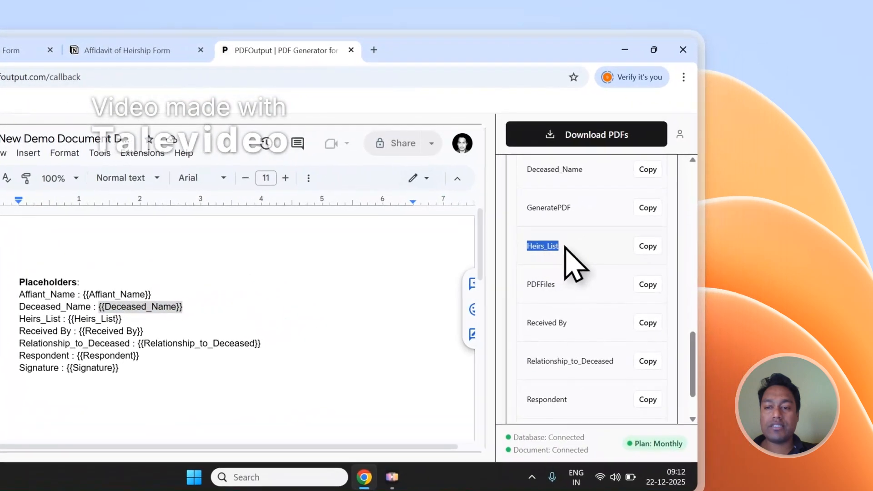
pyautogui.click(732, 235)
pyautogui.click(142, 401)
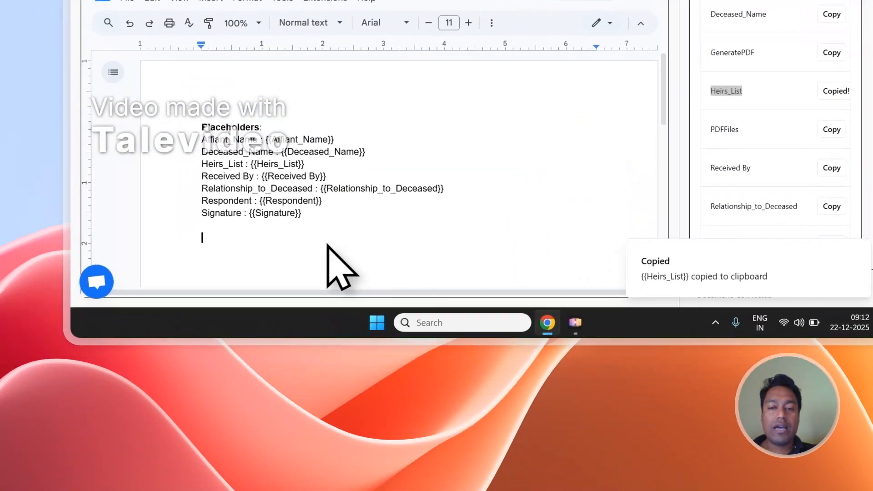
pyautogui.write('Heirs - {{Heirs_List')
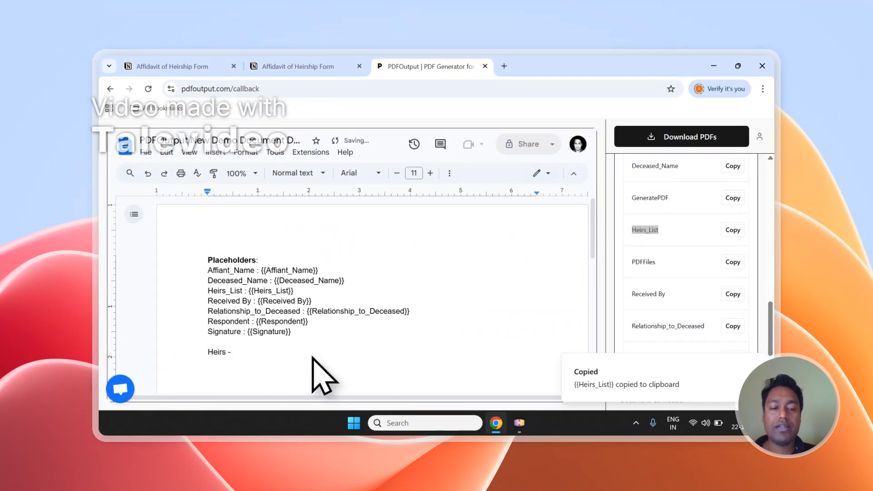
# Review the Next Step instructions for inserting placeholder tags and the list of copyable database properties.
pyautogui.scroll(5, 745, 268)
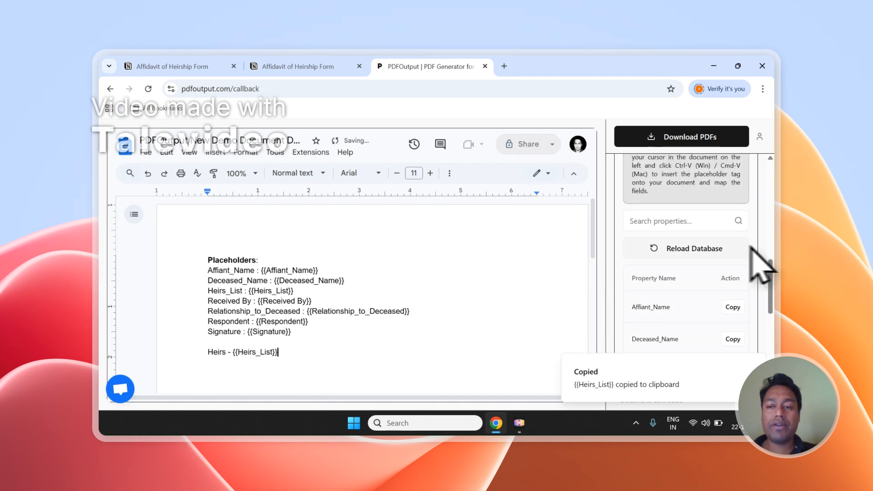
pyautogui.moveTo(676, 257); pyautogui.dragTo(649, 265)
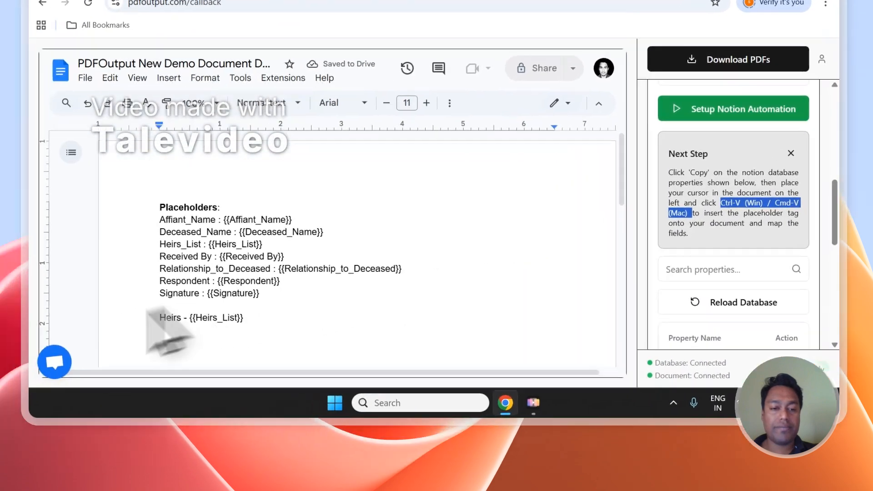
pyautogui.click(60, 359)
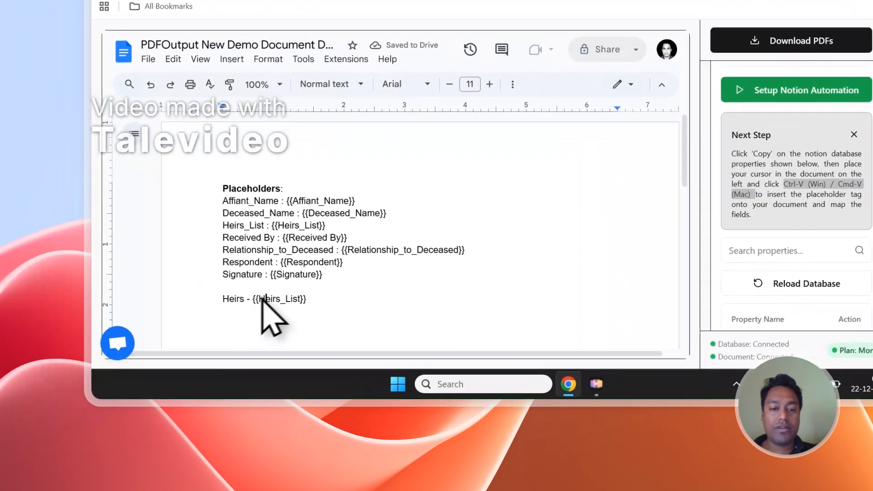
pyautogui.scroll(-5, 618, 275)
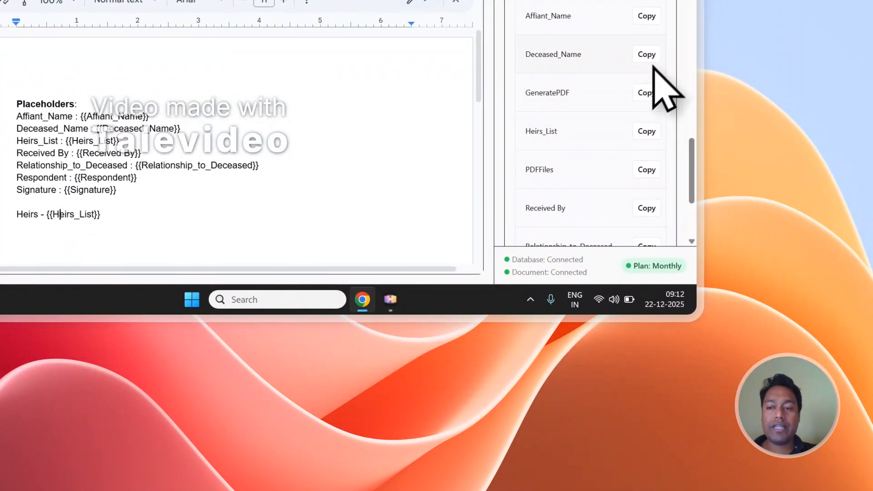
# Copy the Deceased_Name property's placeholder tag and insert {{Deceased_Name}} below the Heirs line in the document.
pyautogui.click(653, 62)
pyautogui.click(327, 229)
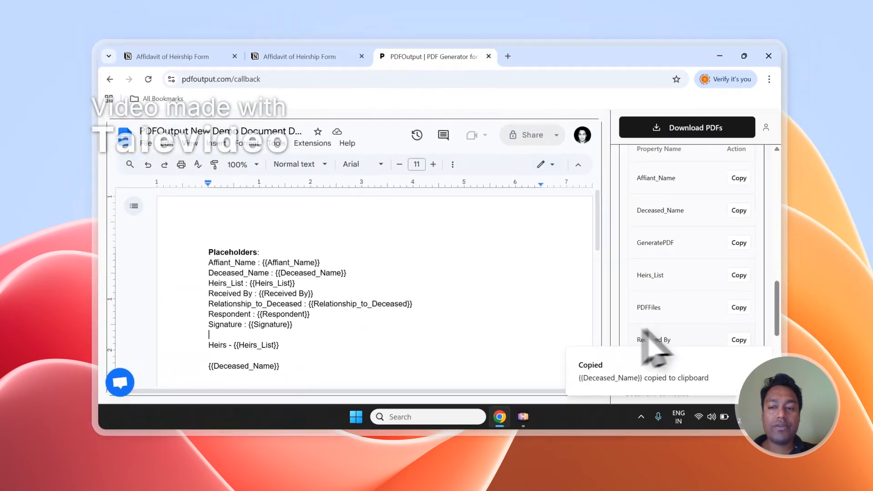
# Choose Deceased_Name as the property that supplies the PDF file name in the mapping section.
pyautogui.scroll(5, 769, 201)
pyautogui.scroll(5, 700, 296)
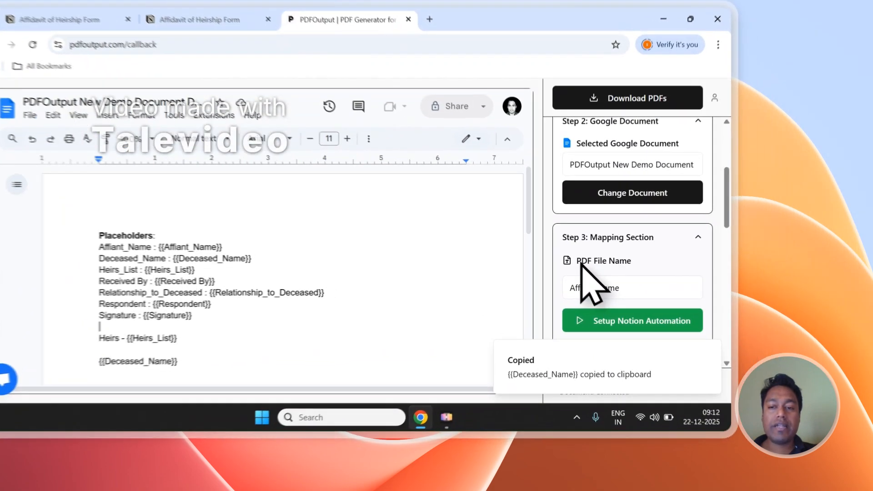
pyautogui.moveTo(635, 284); pyautogui.dragTo(683, 286)
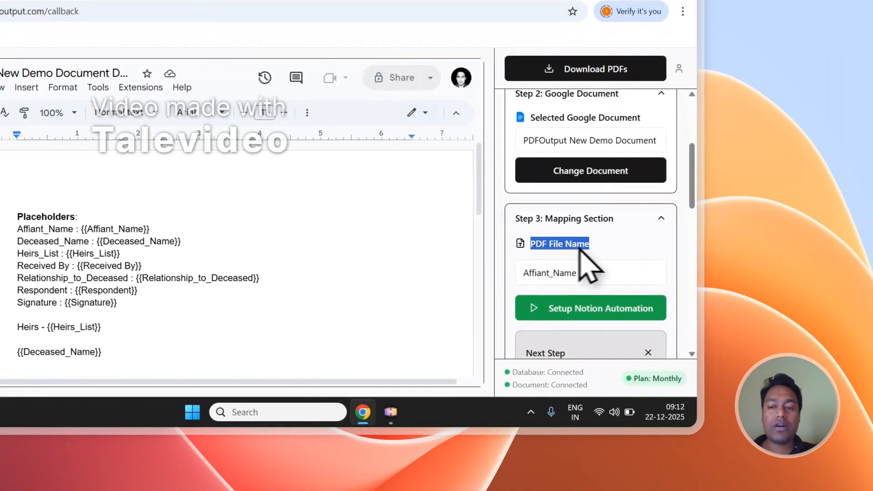
pyautogui.click(686, 286)
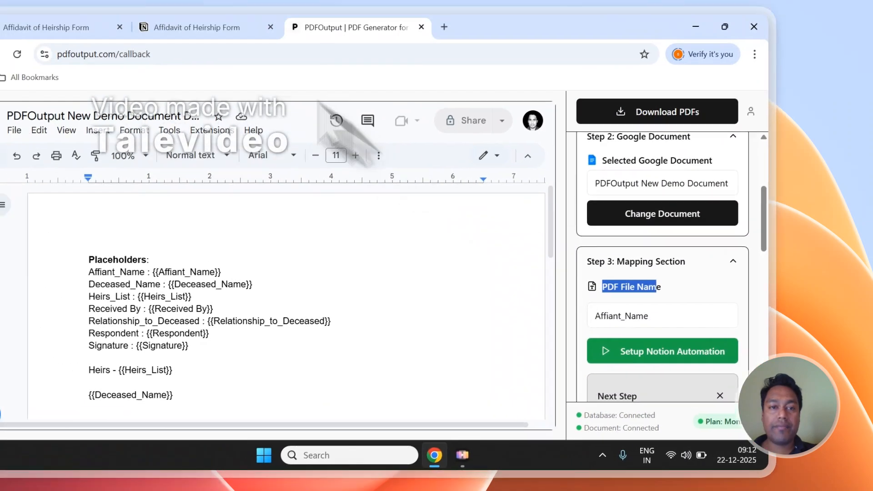
pyautogui.click(224, 25)
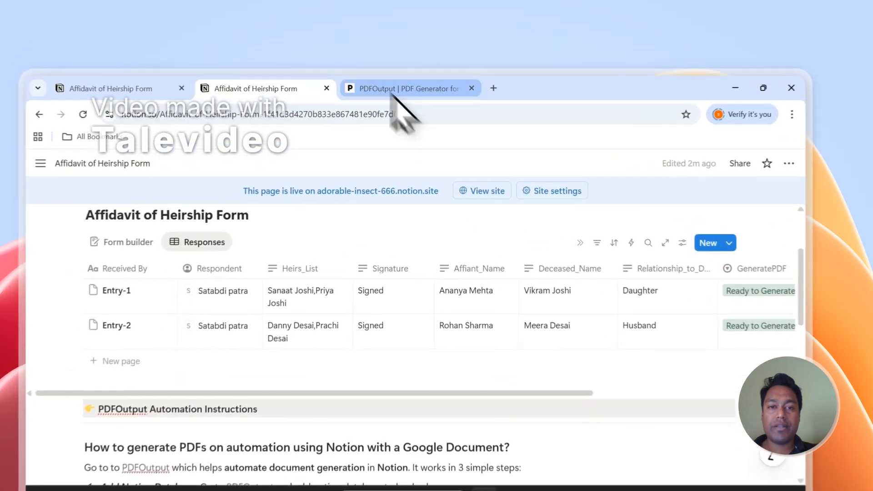
pyautogui.click(424, 66)
pyautogui.click(558, 343)
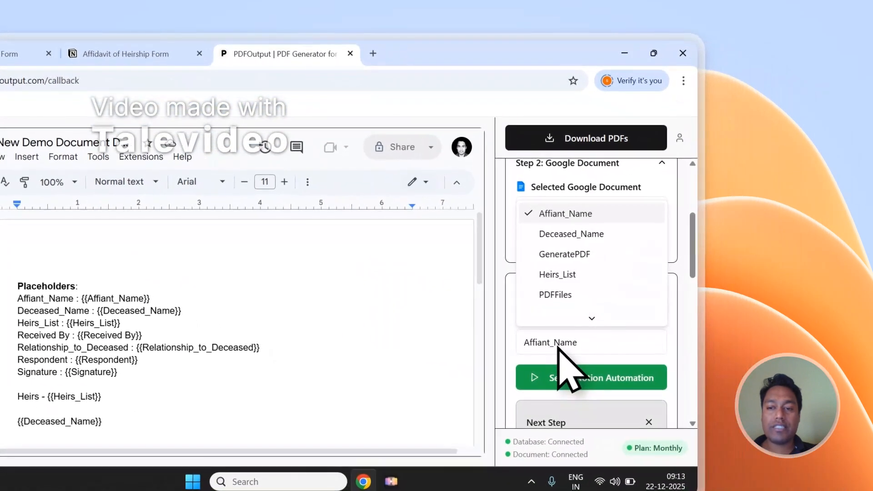
pyautogui.click(571, 233)
# Generate the PDFs with Download PDFs and view the GeneratePDF and PDFFiles columns of the Notion responses.
pyautogui.scroll(4, 587, 255)
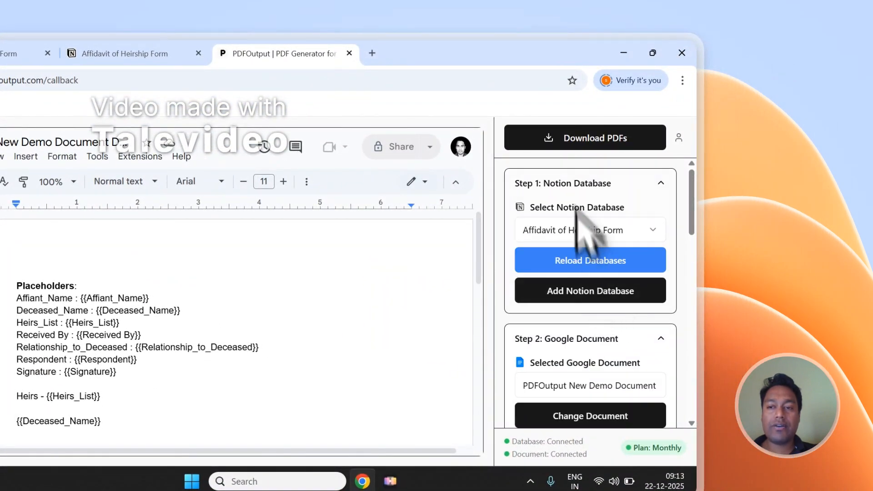
pyautogui.click(568, 141)
pyautogui.click(136, 53)
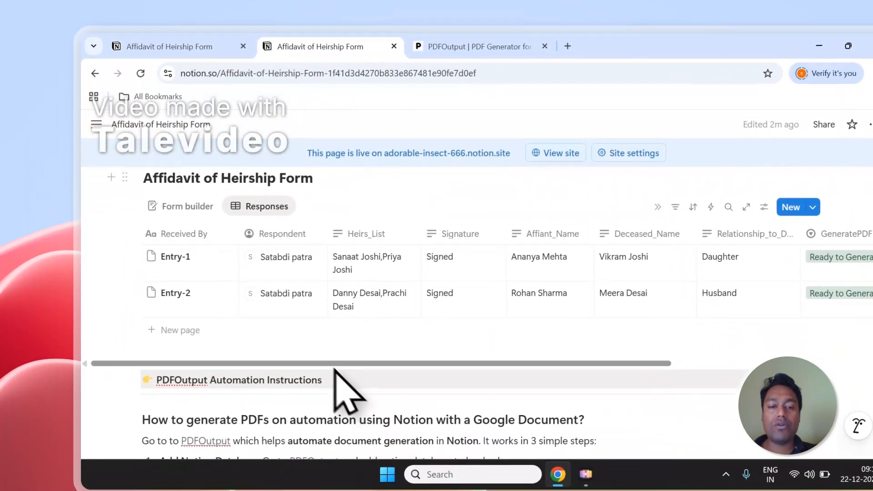
pyautogui.hscroll(5, 335, 369)
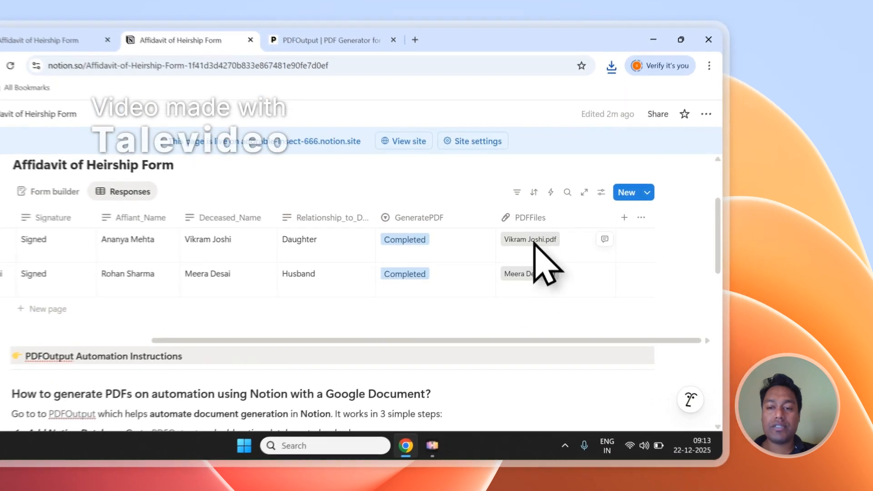
# Open the generated PDFs of both Notion entries and examine the filled-in placeholders in the Entry-1 PDF.
pyautogui.click(604, 240)
pyautogui.click(341, 64)
pyautogui.click(557, 278)
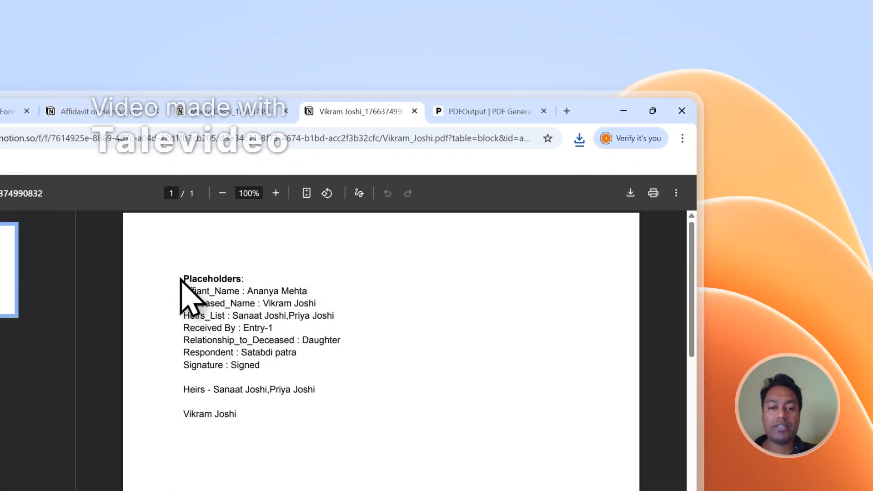
pyautogui.moveTo(181, 279); pyautogui.dragTo(267, 391)
pyautogui.click(266, 412)
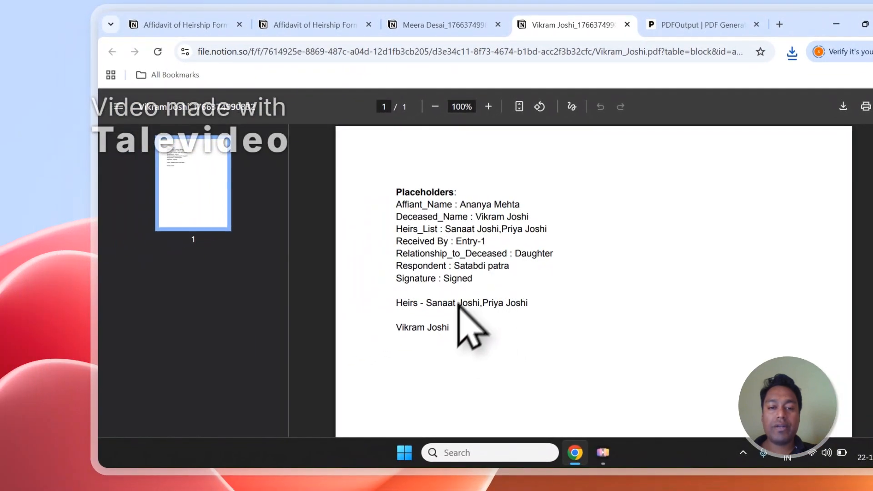
pyautogui.moveTo(453, 324); pyautogui.dragTo(419, 219)
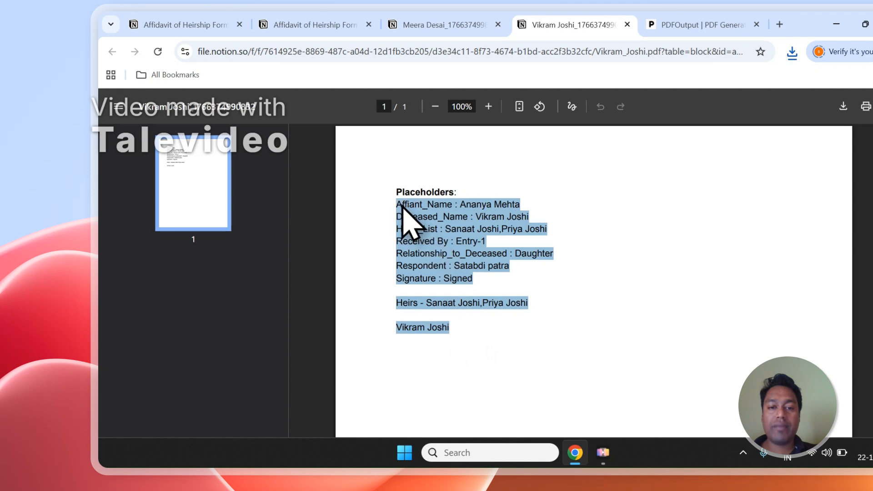
pyautogui.click(447, 227)
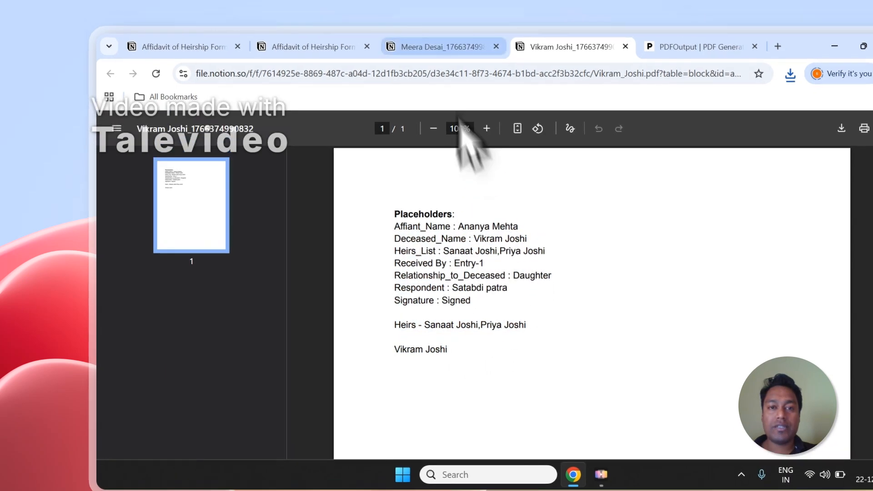
# Compare the generated Entry-1 and Entry-2 PDFs, and close both of them.
pyautogui.click(443, 25)
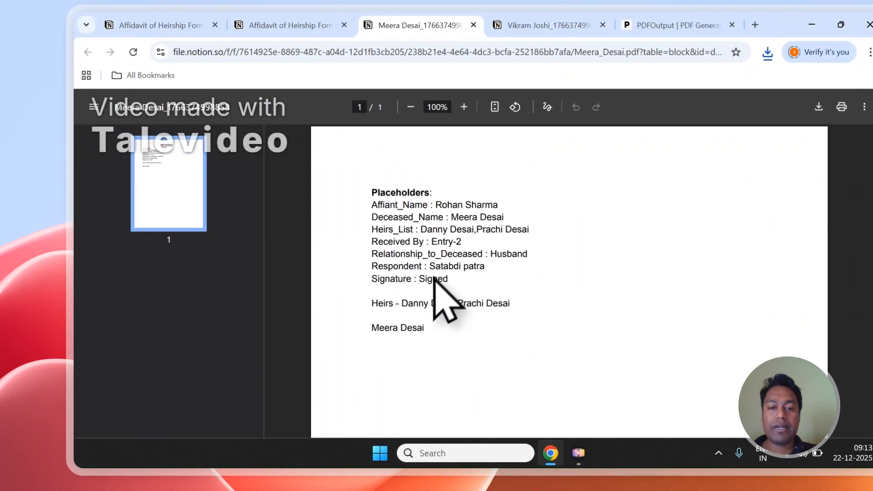
pyautogui.click(506, 25)
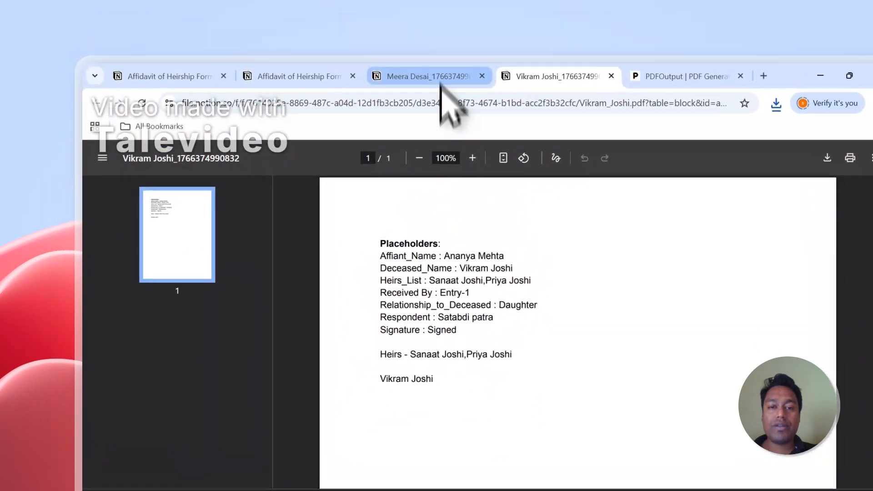
pyautogui.click(440, 82)
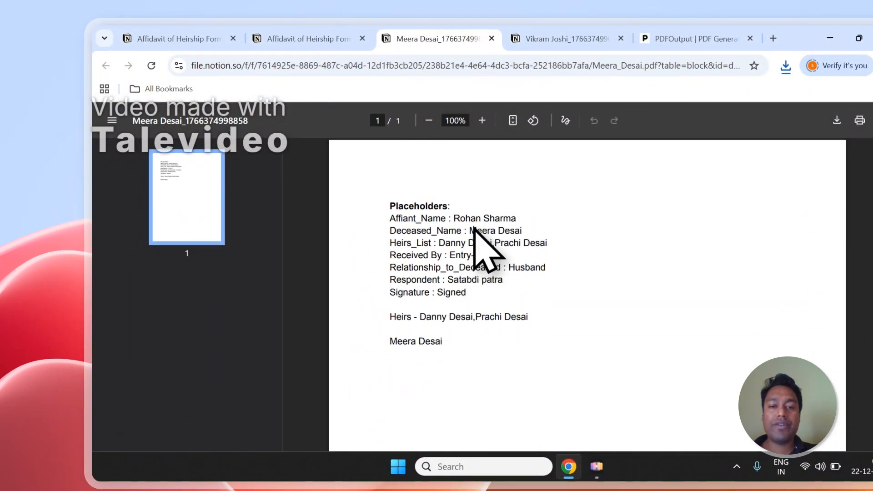
pyautogui.click(561, 39)
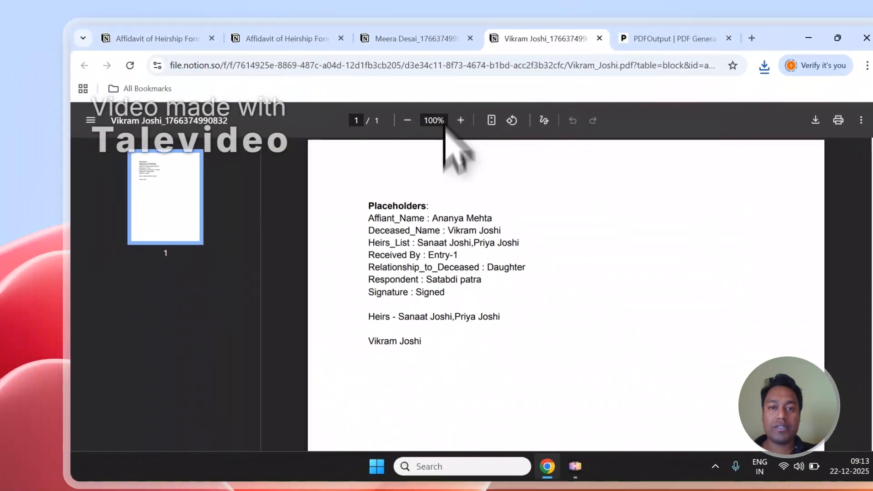
pyautogui.click(423, 38)
pyautogui.click(470, 38)
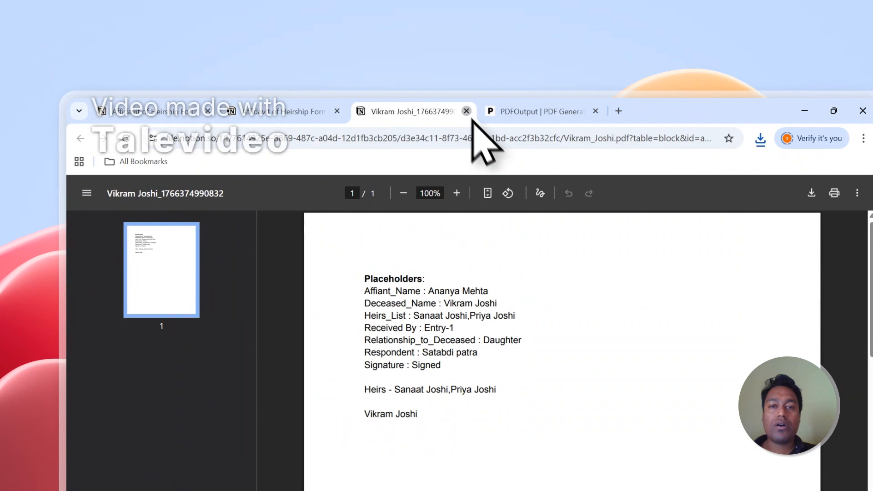
pyautogui.click(467, 112)
# Run Setup Notion Automation for automatic PDF generation and review the selected database, document and mapping.
pyautogui.scroll(-5, 682, 273)
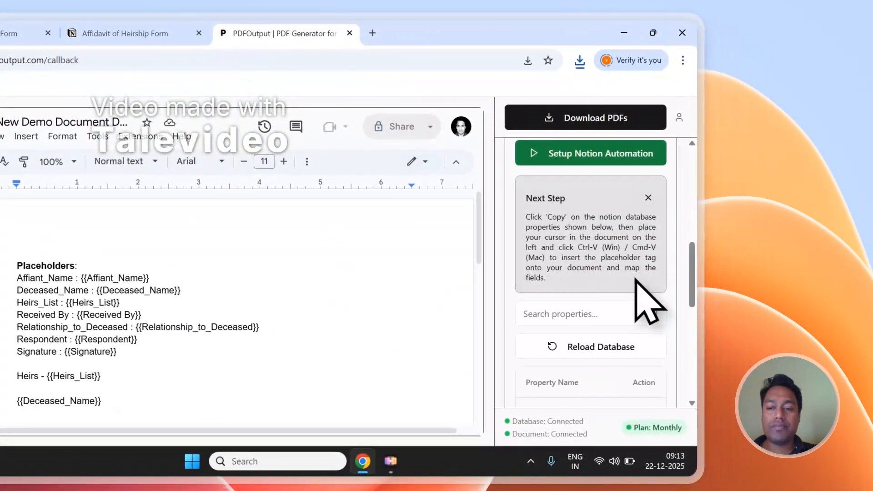
pyautogui.scroll(3, 636, 291)
pyautogui.click(590, 285)
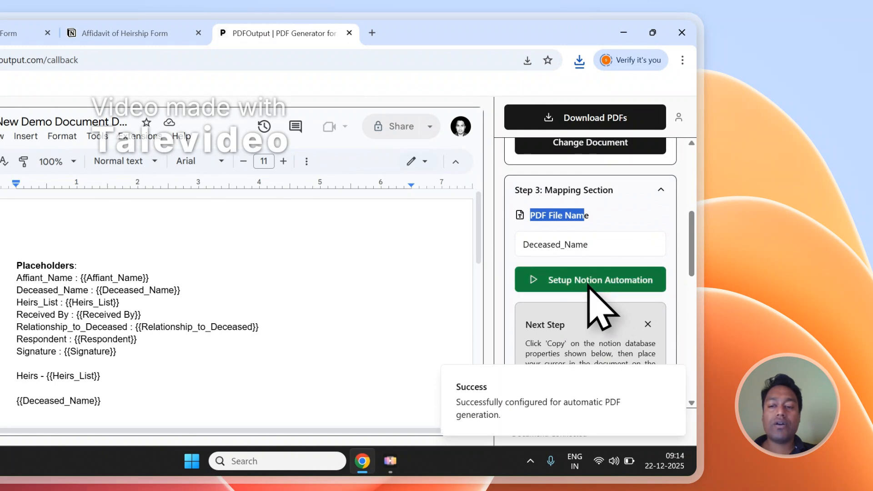
pyautogui.click(675, 380)
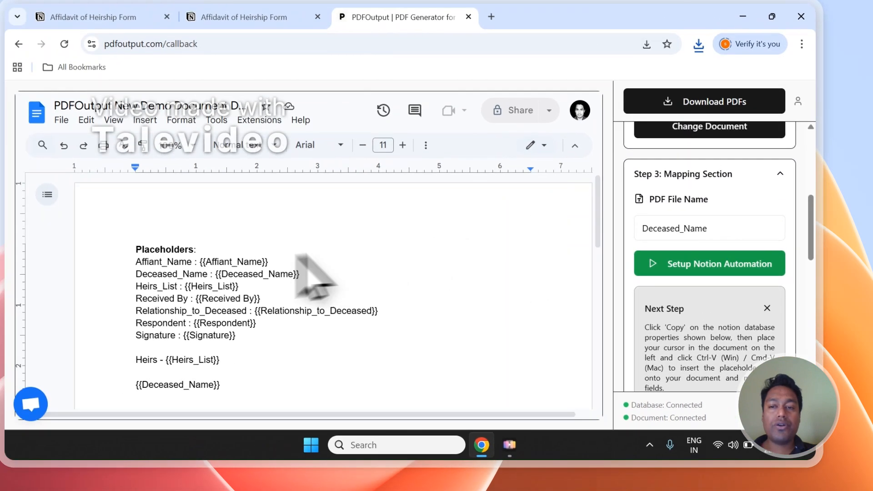
pyautogui.scroll(8, 659, 255)
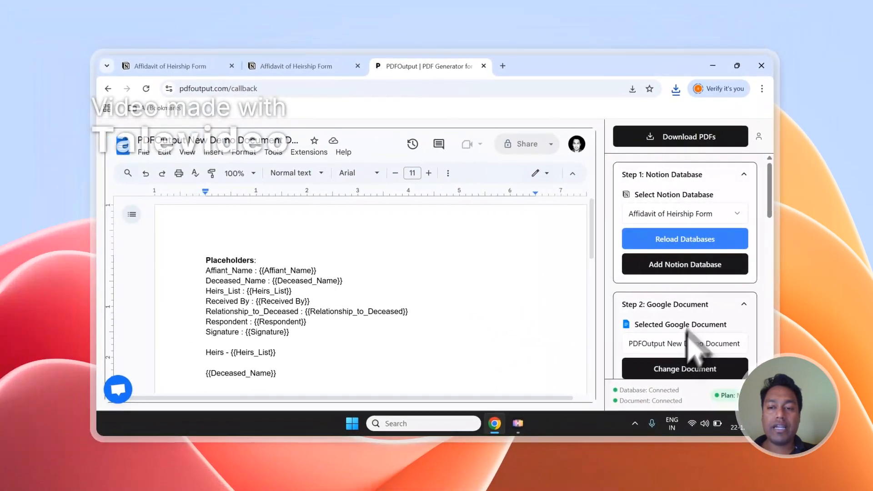
pyautogui.scroll(-1, 424, 312)
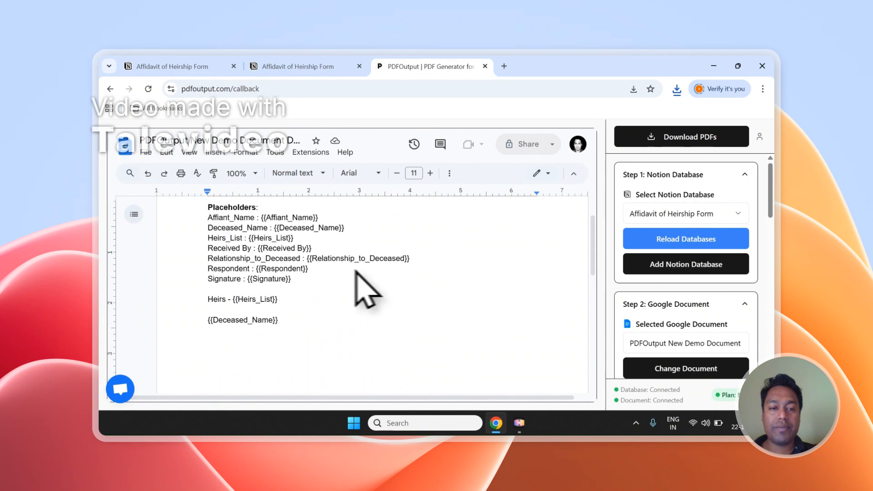
pyautogui.scroll(-5, 686, 286)
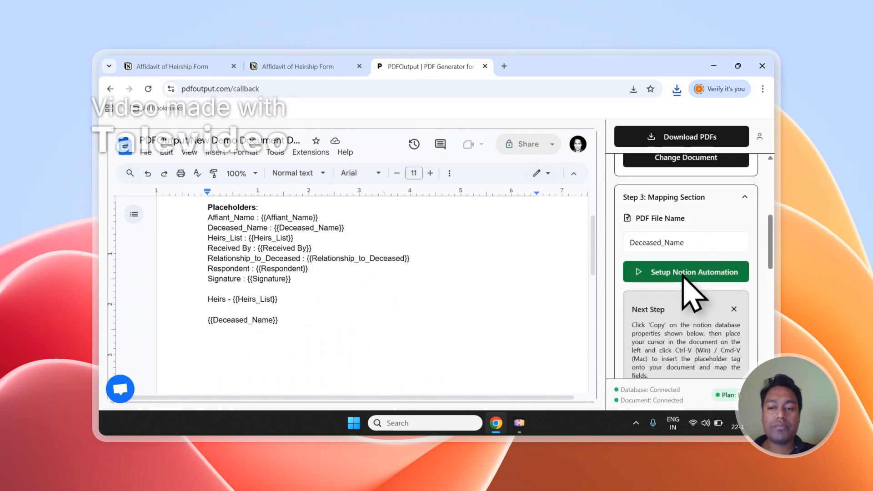
# Add a new entry to the Notion form responses and set its GeneratePDF status to Ready to Generate.
pyautogui.click(180, 64)
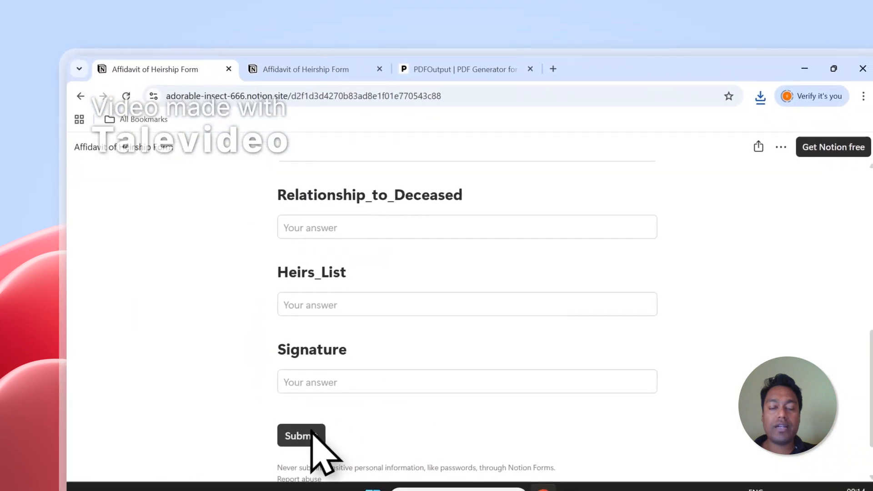
pyautogui.click(334, 102)
pyautogui.click(191, 387)
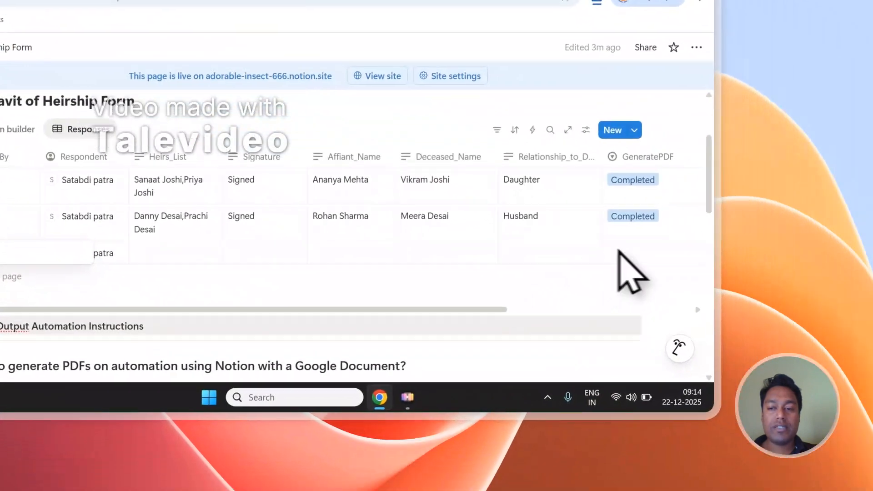
pyautogui.click(619, 250)
pyautogui.click(619, 251)
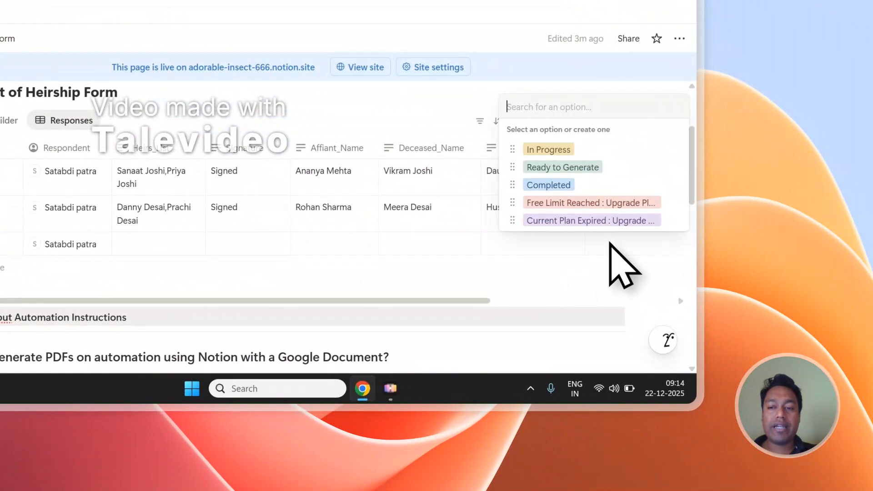
pyautogui.click(590, 175)
# Narrow the GeneratePDF column of the Notion responses table.
pyautogui.moveTo(482, 300); pyautogui.dragTo(574, 300)
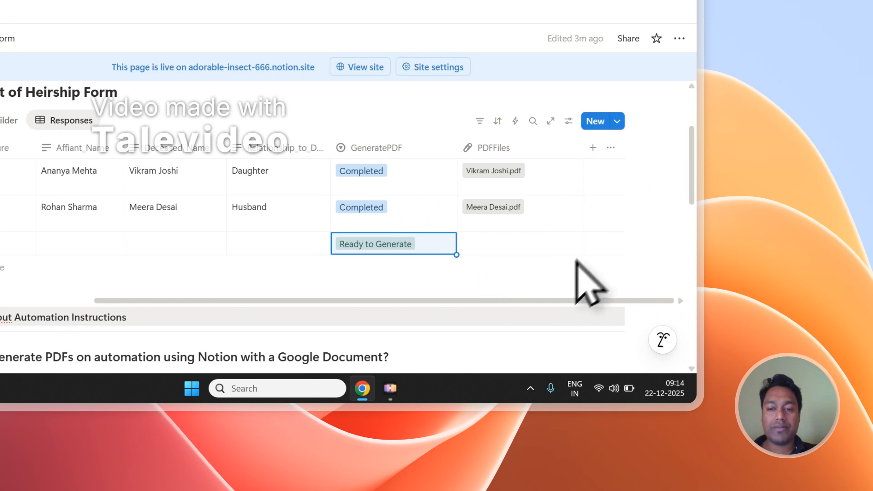
pyautogui.click(423, 102)
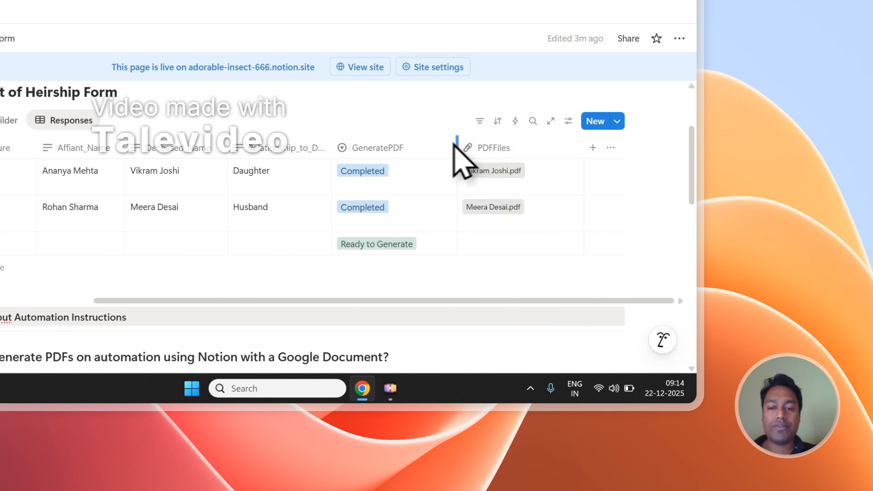
pyautogui.hscroll(-1, 444, 154)
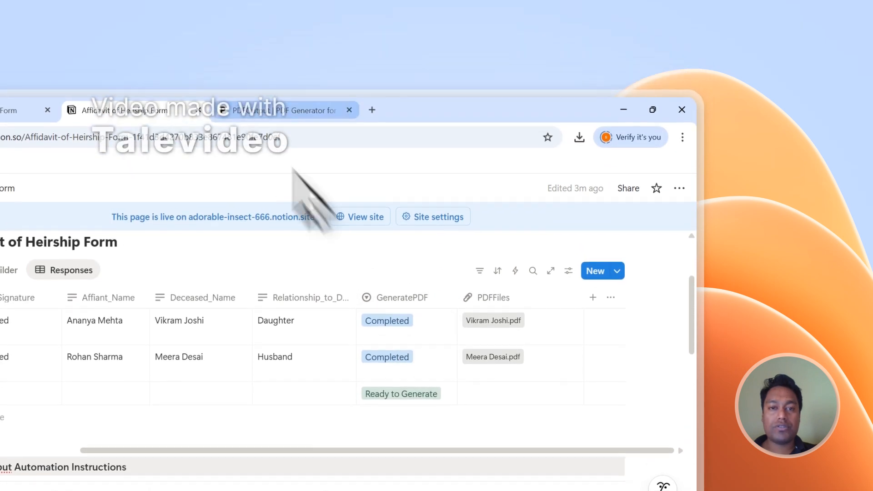
# Review the database, document and mapping settings in PDFOutput alongside the Notion responses, ending back on PDFOutput.
pyautogui.click(230, 99)
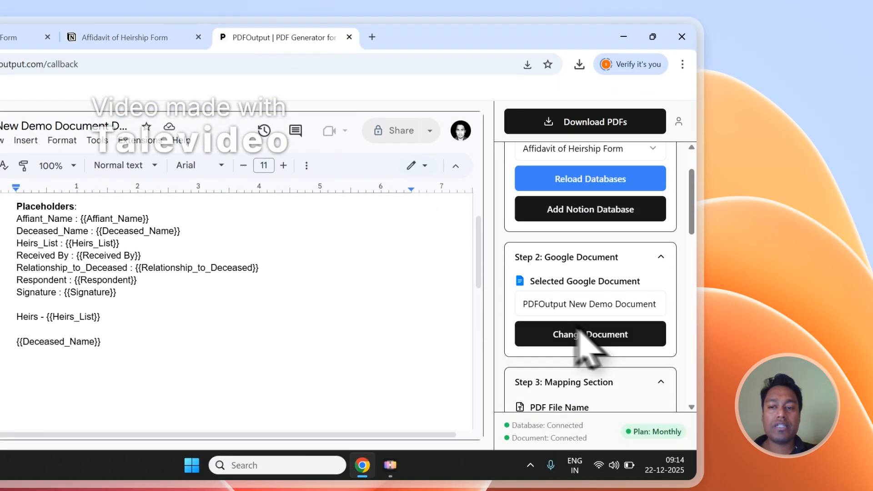
pyautogui.scroll(2, 582, 336)
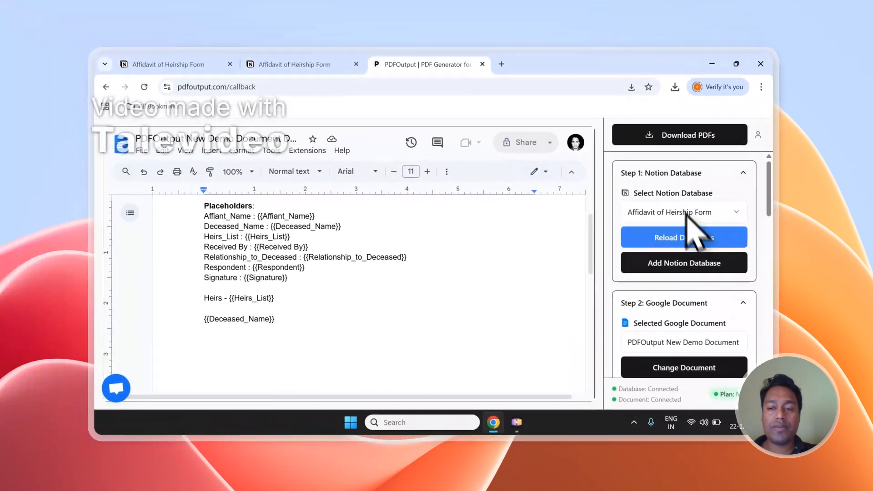
pyautogui.scroll(-5, 697, 302)
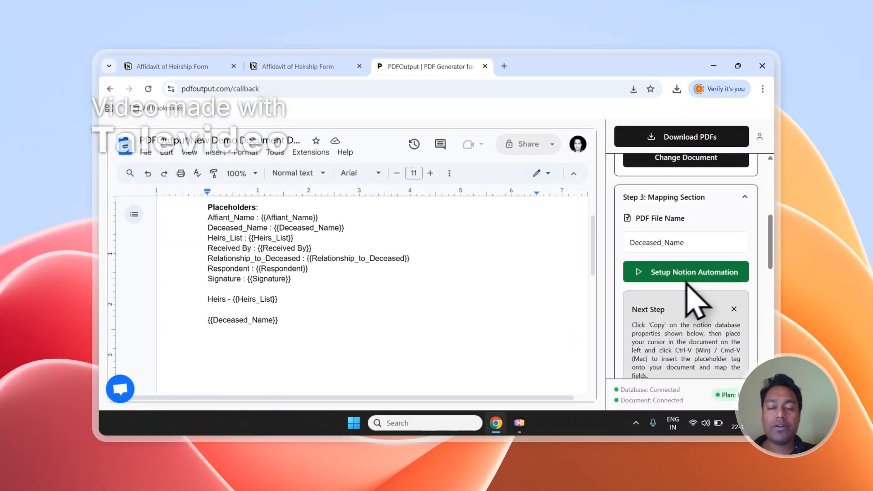
pyautogui.click(298, 66)
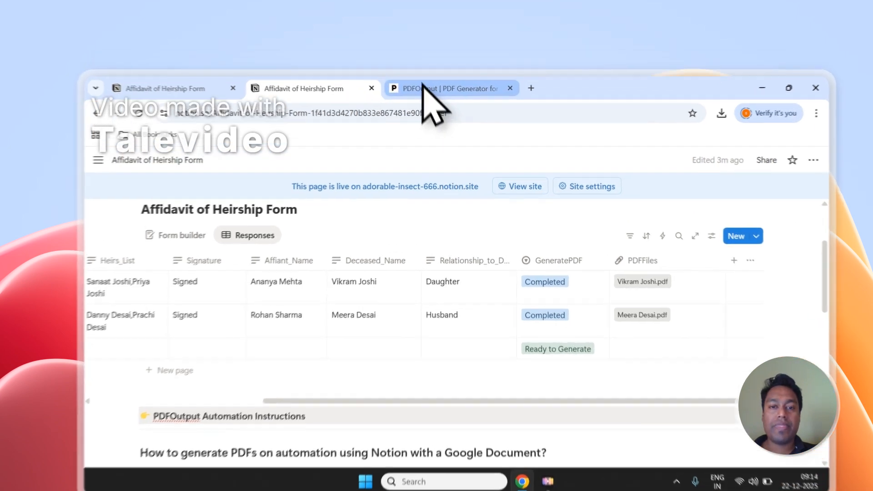
pyautogui.click(428, 67)
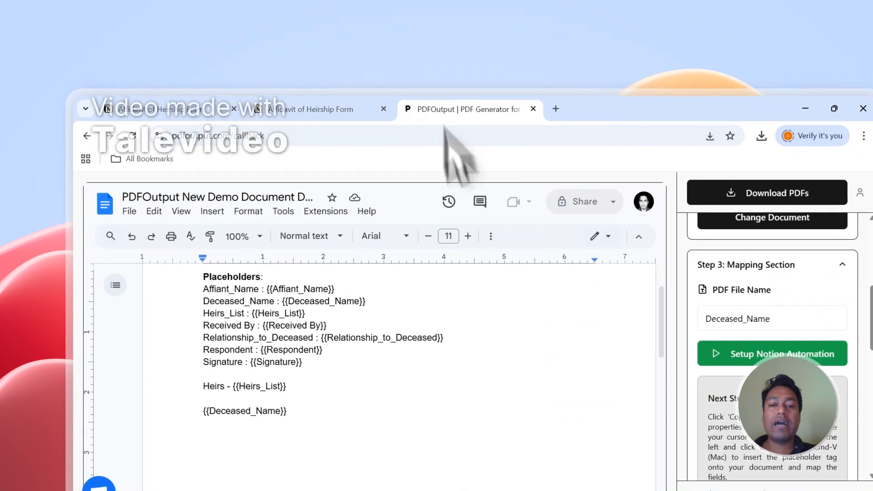
# Open the PDFOutput support chat to view the contact option, and close it again.
pyautogui.scroll(2, 182, 386)
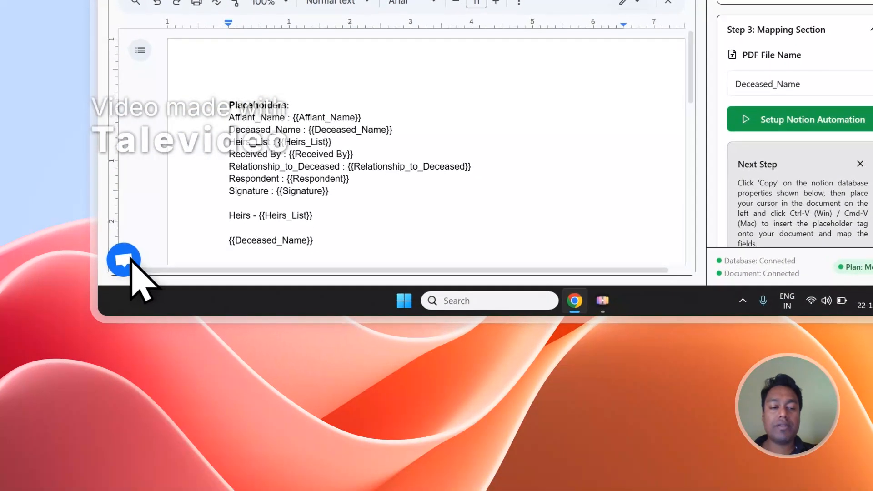
pyautogui.click(59, 446)
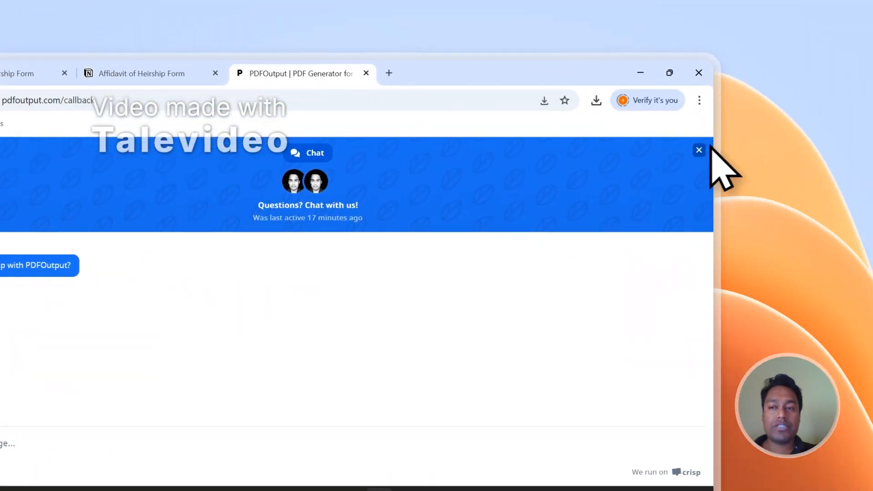
pyautogui.click(699, 150)
# Sign out of the PDFOutput account and open the Contact page linked in the site footer.
pyautogui.click(695, 158)
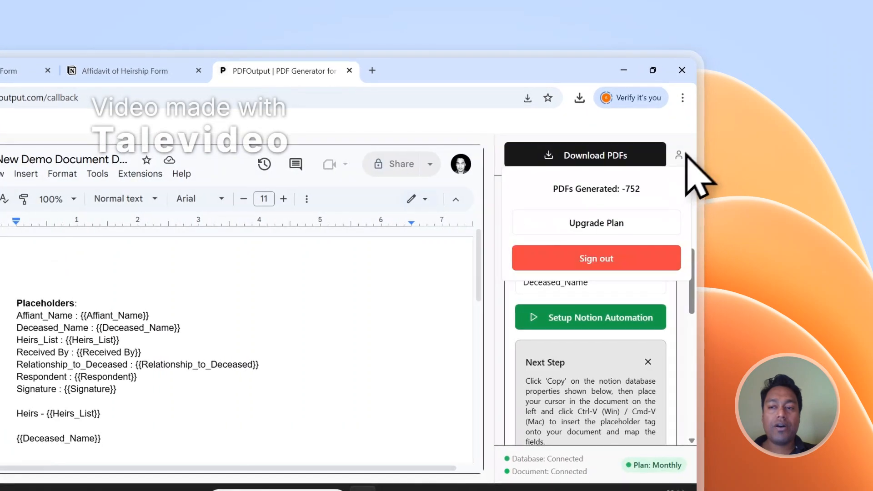
pyautogui.click(603, 258)
pyautogui.moveTo(690, 157); pyautogui.dragTo(698, 477)
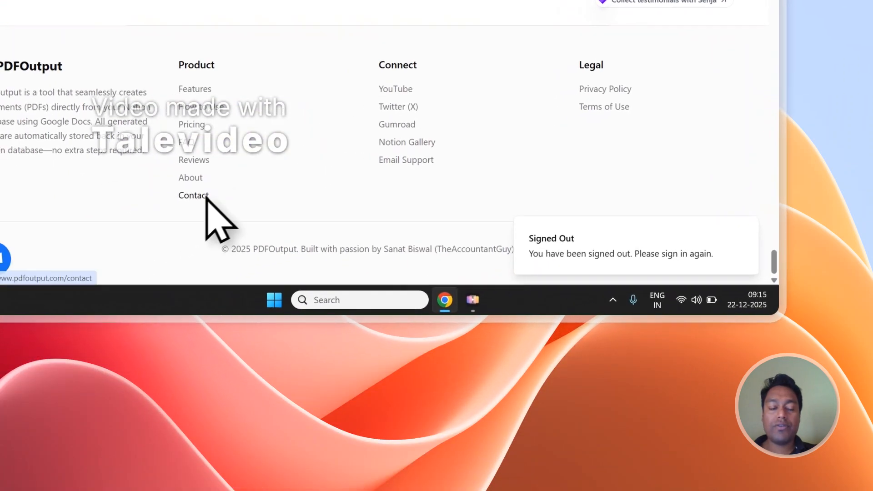
pyautogui.click(207, 198)
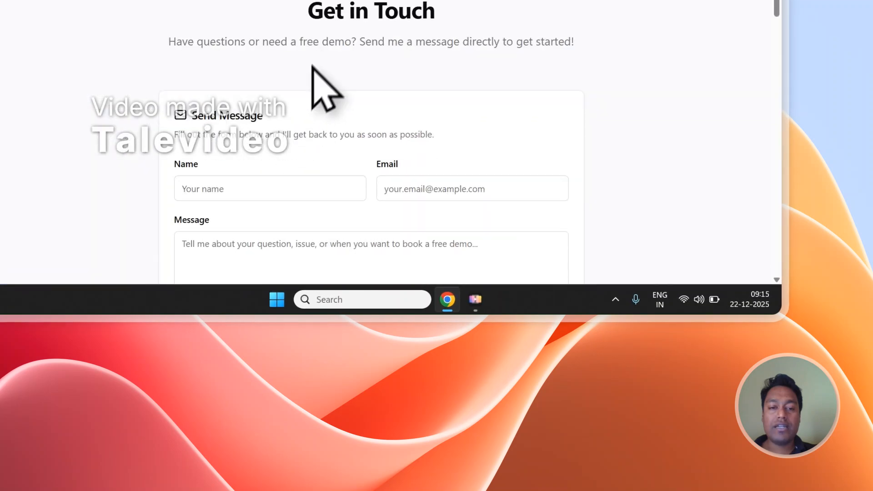
# Look over the Send Message form on the Contact page and return to the Affidavit of Heirship Form responses in Notion.
pyautogui.scroll(-3, 316, 67)
pyautogui.scroll(1, 350, 48)
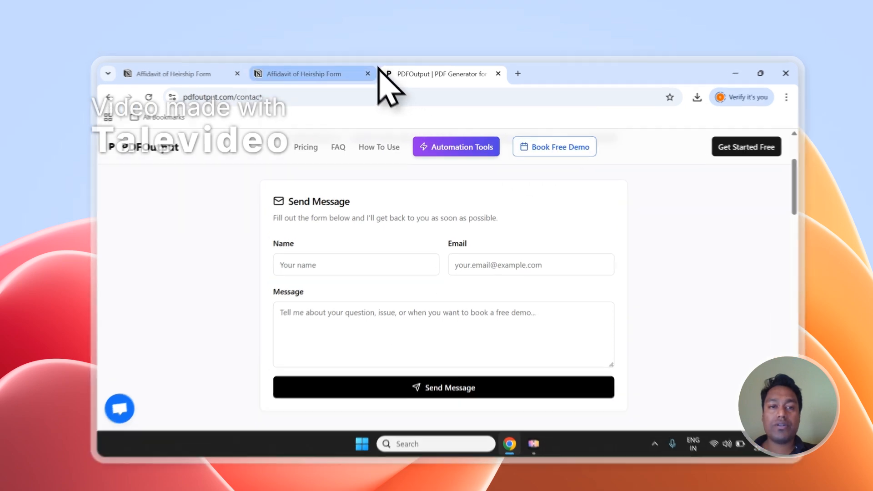
pyautogui.click(346, 66)
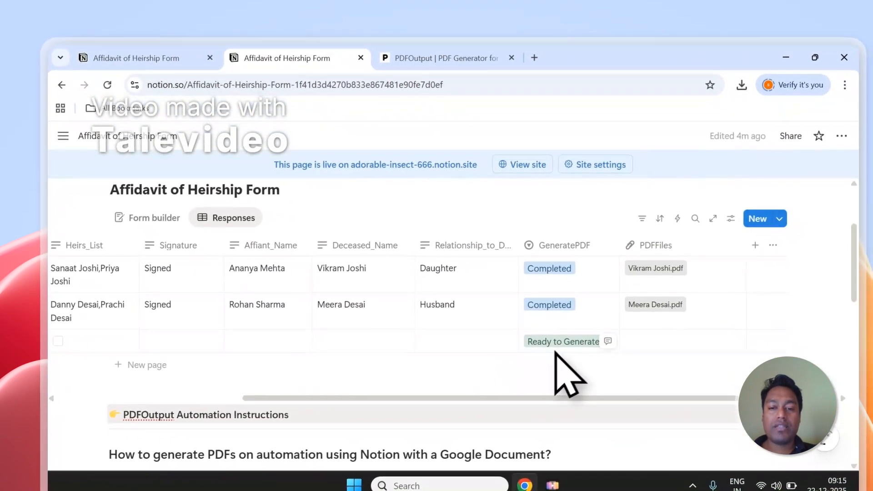